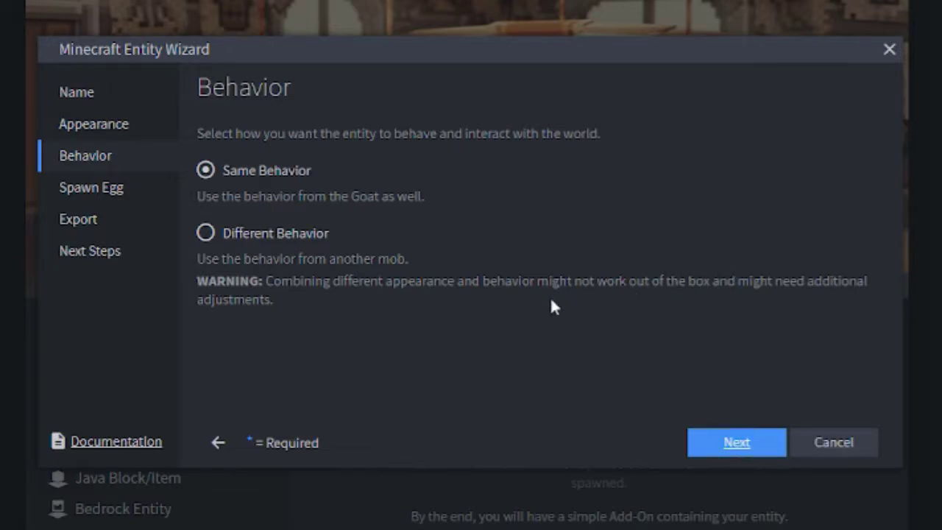
pyautogui.click(206, 233)
pyautogui.scroll(-3, 670, 442)
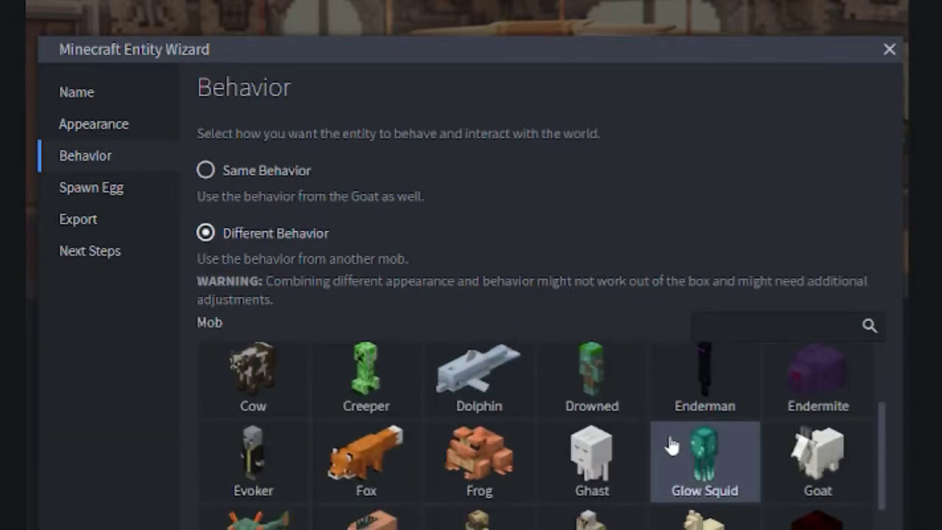
pyautogui.scroll(-2, 764, 477)
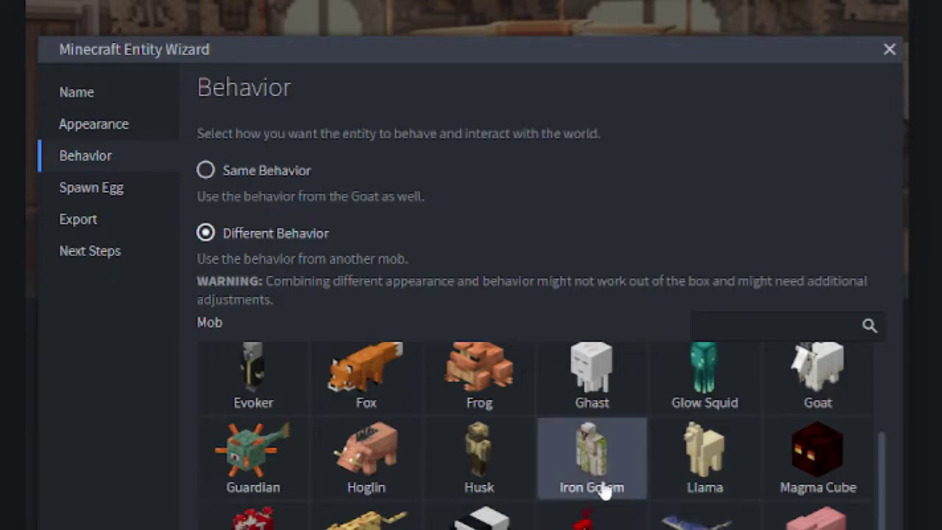
pyautogui.scroll(4, 595, 442)
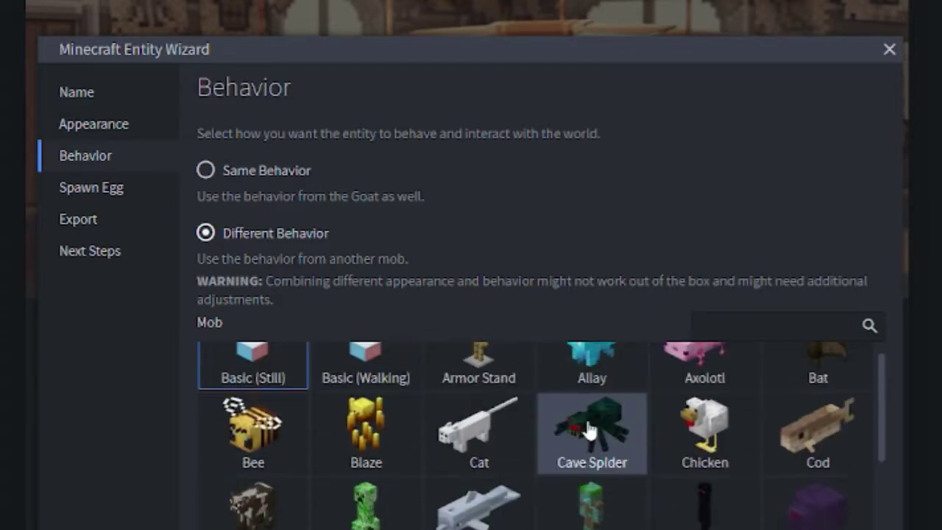
pyautogui.click(243, 174)
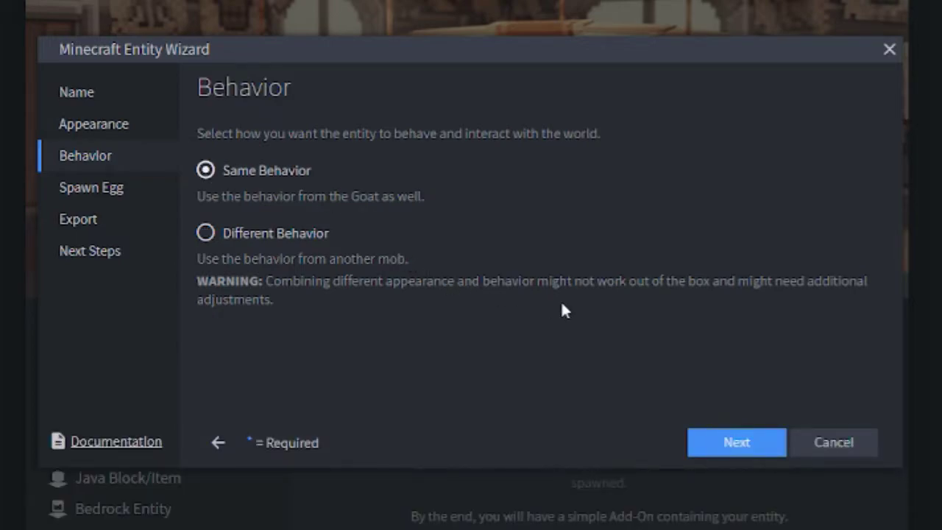
# Step: Accept the Goat's behavior for the entity and set the spawn egg's base color to orange-brown
pyautogui.press('Return')
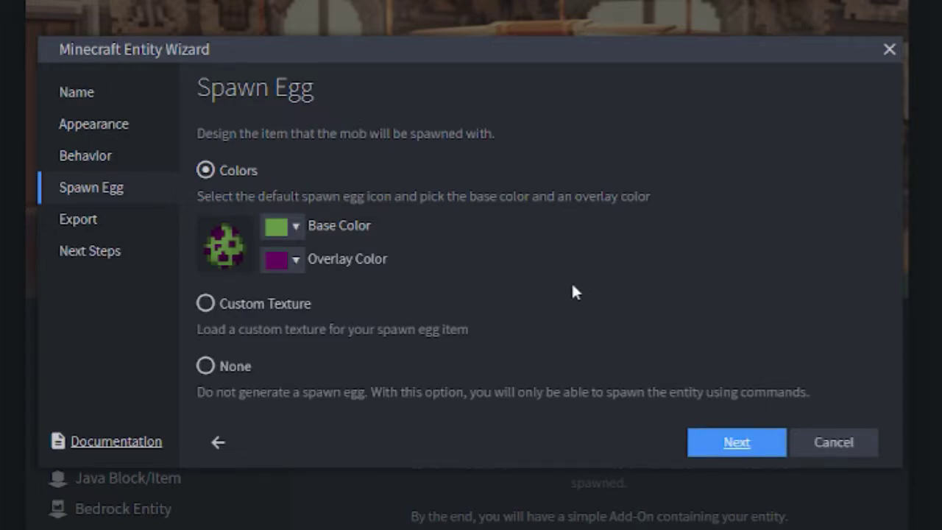
pyautogui.click(296, 227)
pyautogui.moveTo(410, 287); pyautogui.dragTo(414, 263)
pyautogui.moveTo(370, 301); pyautogui.dragTo(410, 315)
pyautogui.click(518, 318)
# Step: Set the spawn egg's overlay color to dark brown and accept the spawn egg design
pyautogui.click(296, 259)
pyautogui.moveTo(370, 351); pyautogui.dragTo(391, 401)
pyautogui.moveTo(411, 351); pyautogui.dragTo(409, 292)
pyautogui.moveTo(370, 388); pyautogui.dragTo(393, 375)
pyautogui.click(539, 313)
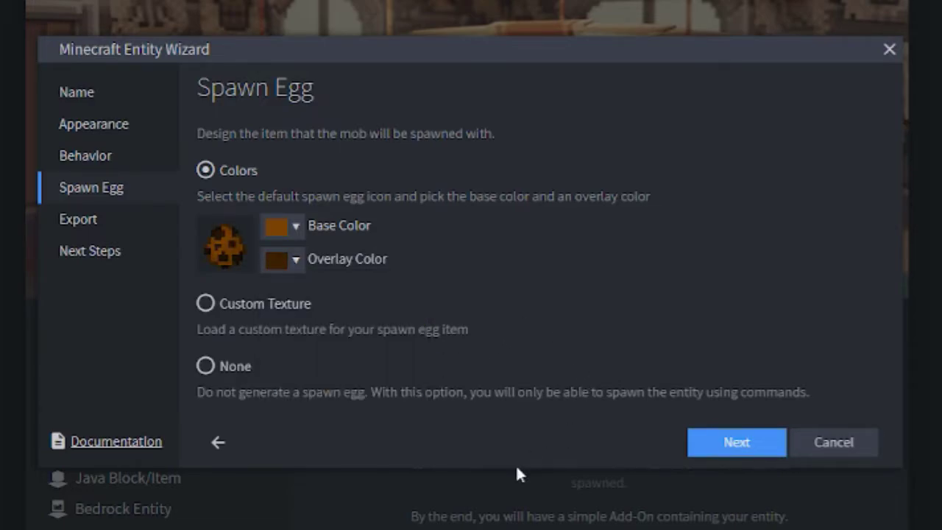
pyautogui.press('Return')
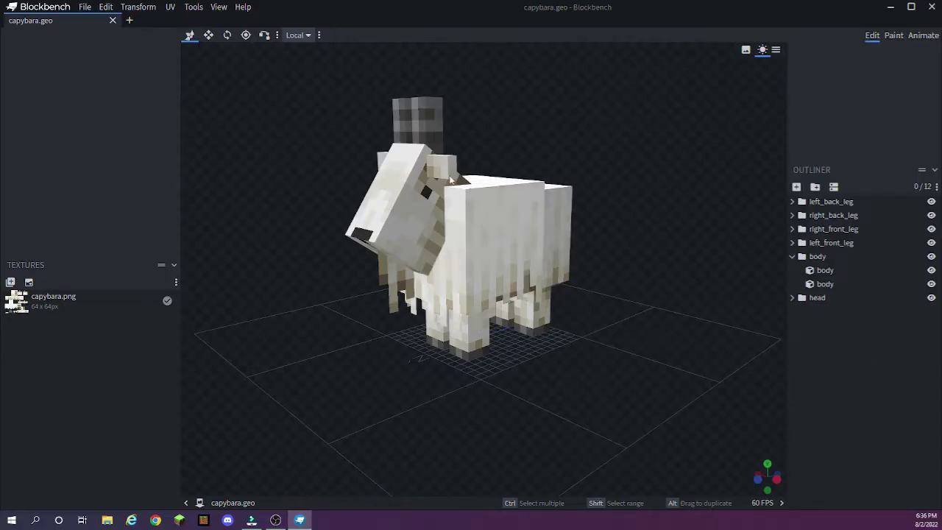
# Step: Delete the left and right horn cubes and the beard plane from the goat model's head
pyautogui.click(434, 131)
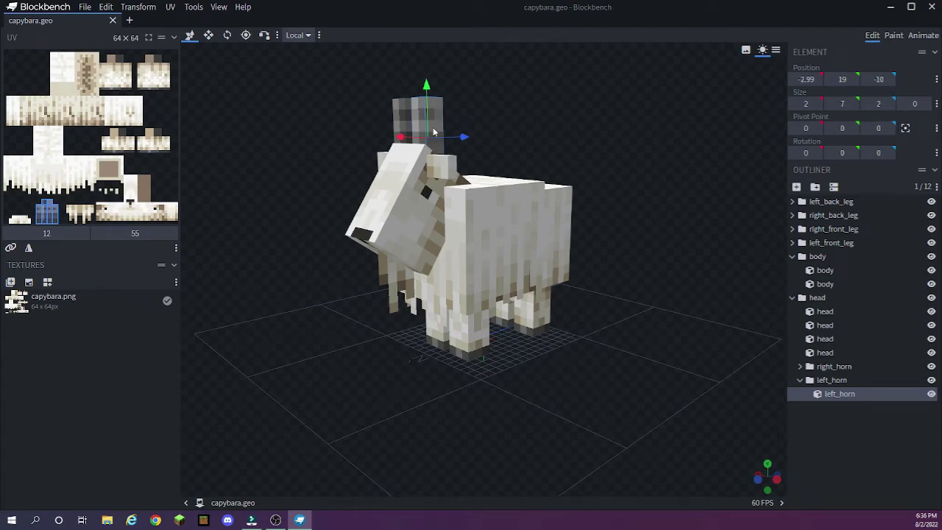
pyautogui.press('Delete')
pyautogui.click(415, 121)
pyautogui.press('Delete')
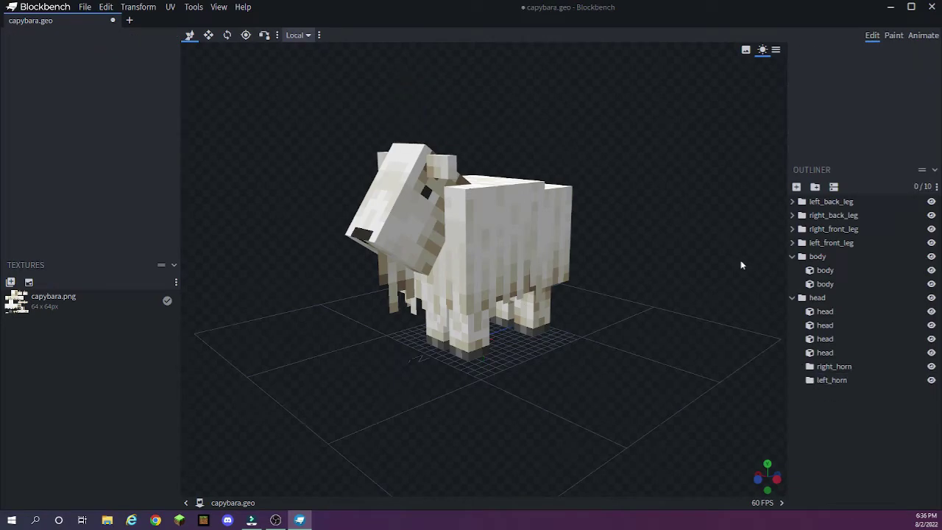
pyautogui.click(400, 295)
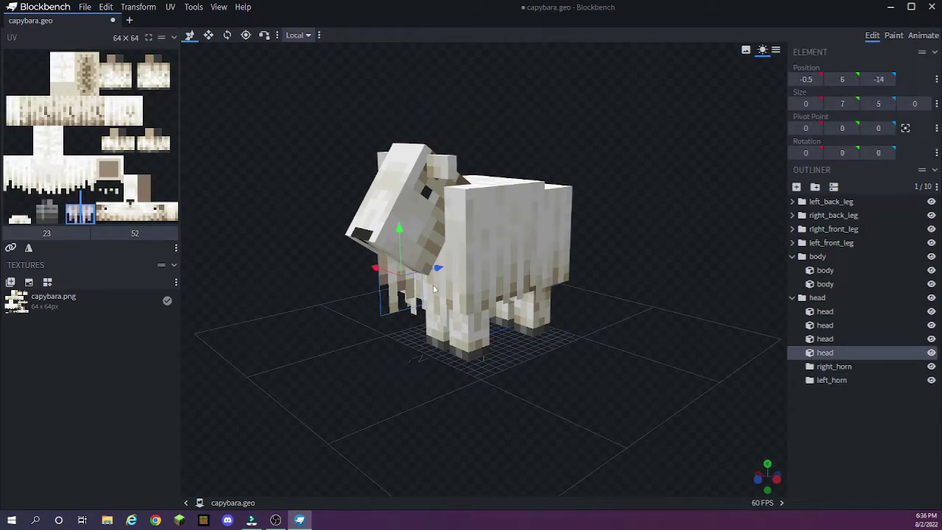
pyautogui.press('Delete')
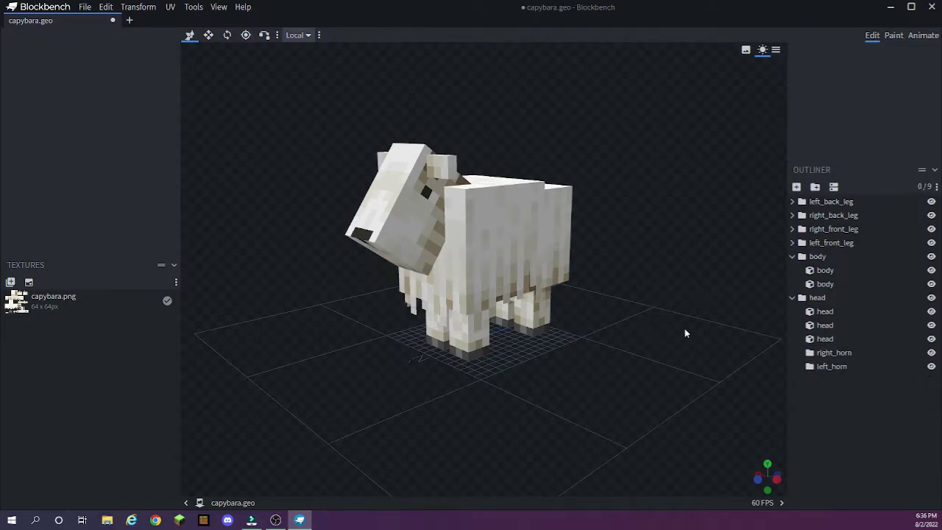
# Step: Fill both body cubes with brown #8e4100 using the Paint Bucket in Element mode
pyautogui.moveTo(552, 321); pyautogui.dragTo(617, 304)
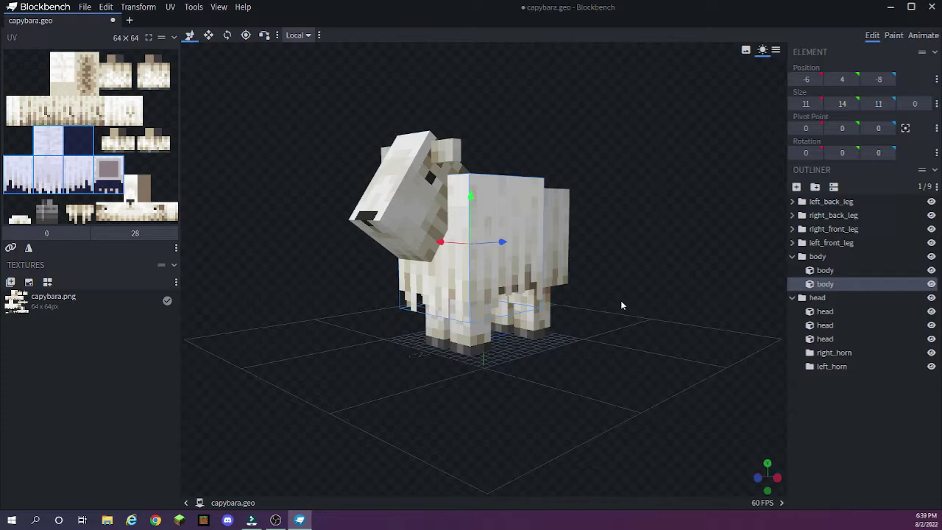
pyautogui.click(888, 35)
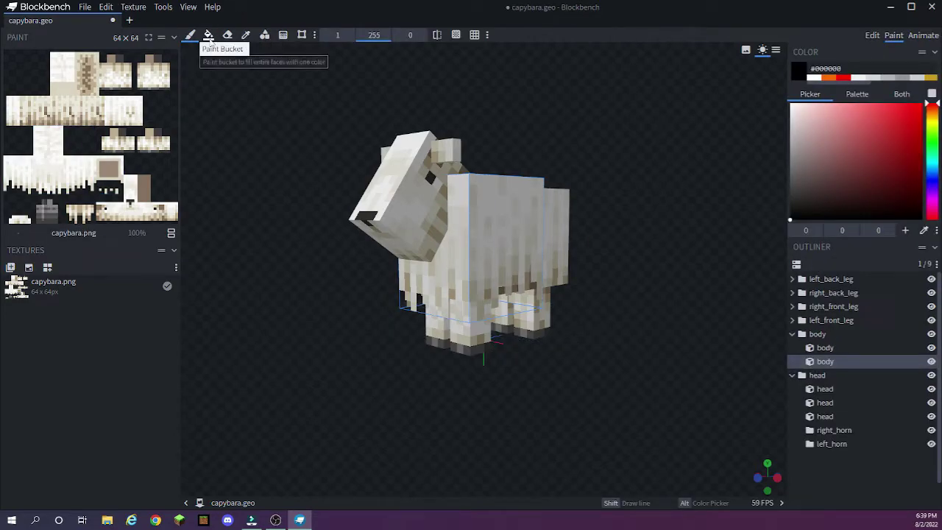
pyautogui.click(208, 34)
pyautogui.click(931, 112)
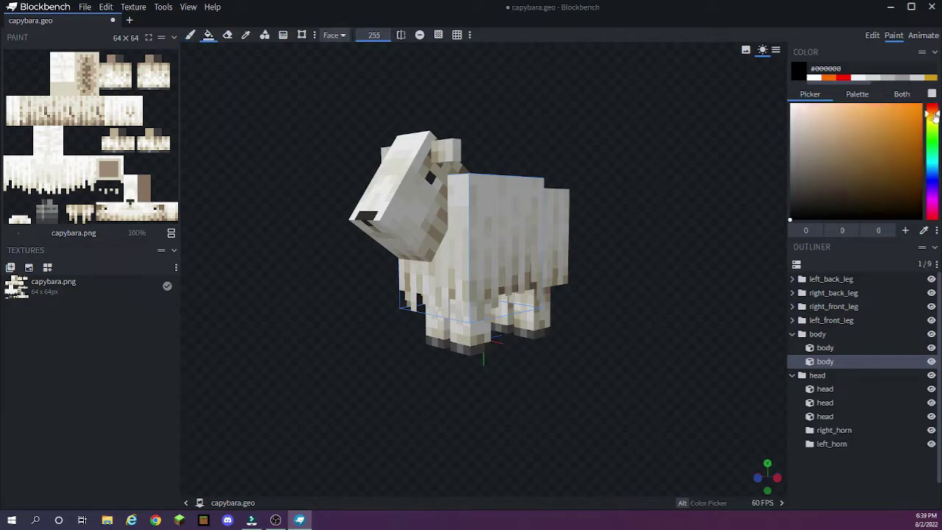
pyautogui.click(922, 149)
pyautogui.moveTo(939, 153); pyautogui.dragTo(940, 157)
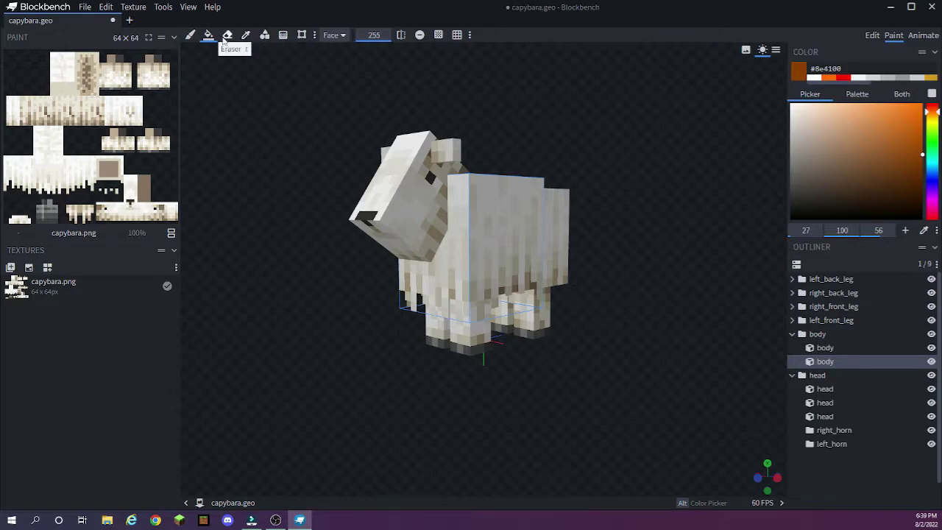
pyautogui.click(333, 35)
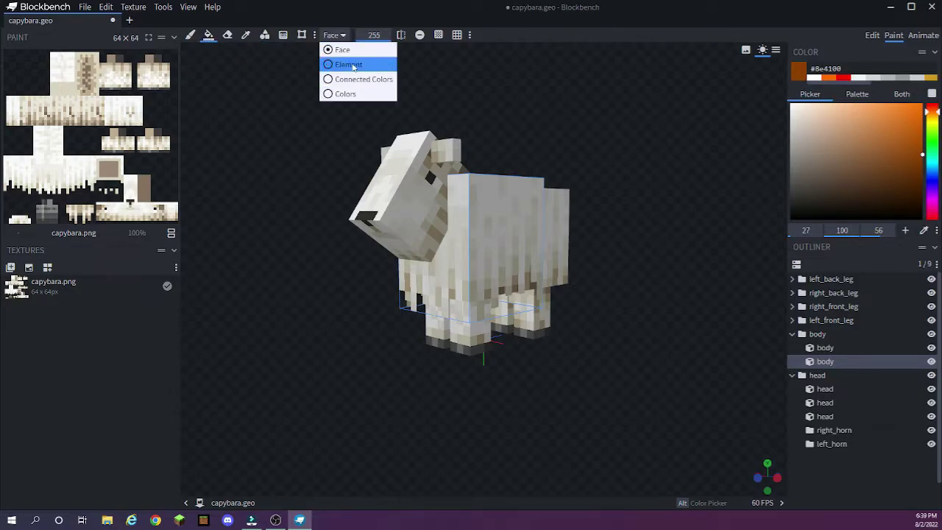
pyautogui.click(338, 61)
pyautogui.click(488, 203)
pyautogui.click(549, 244)
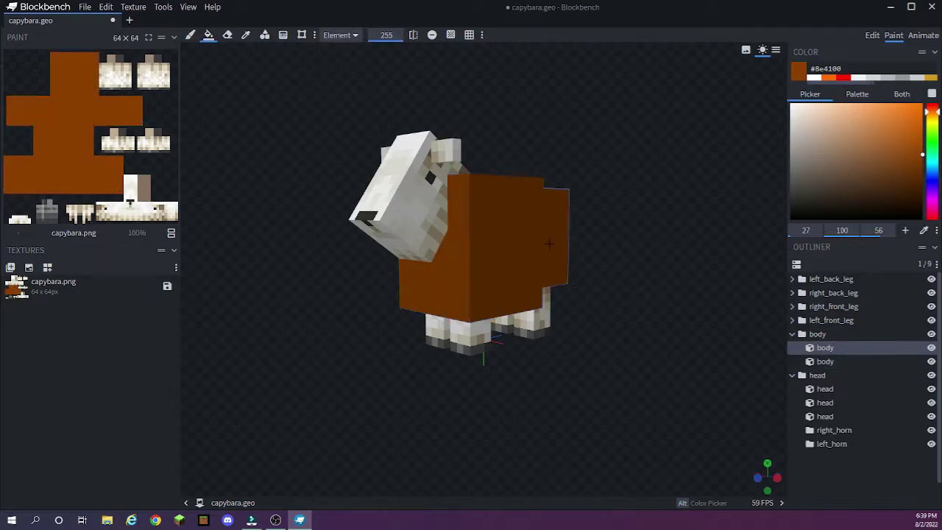
# Step: Fill the four legs, the main head cube and the ears with the same brown
pyautogui.click(538, 312)
pyautogui.click(501, 325)
pyautogui.click(458, 329)
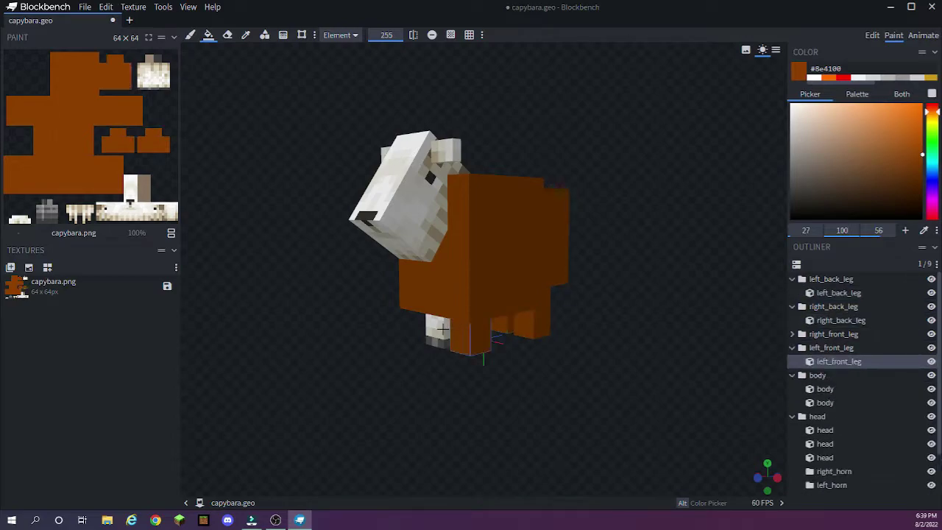
pyautogui.click(441, 329)
pyautogui.click(406, 227)
pyautogui.click(435, 150)
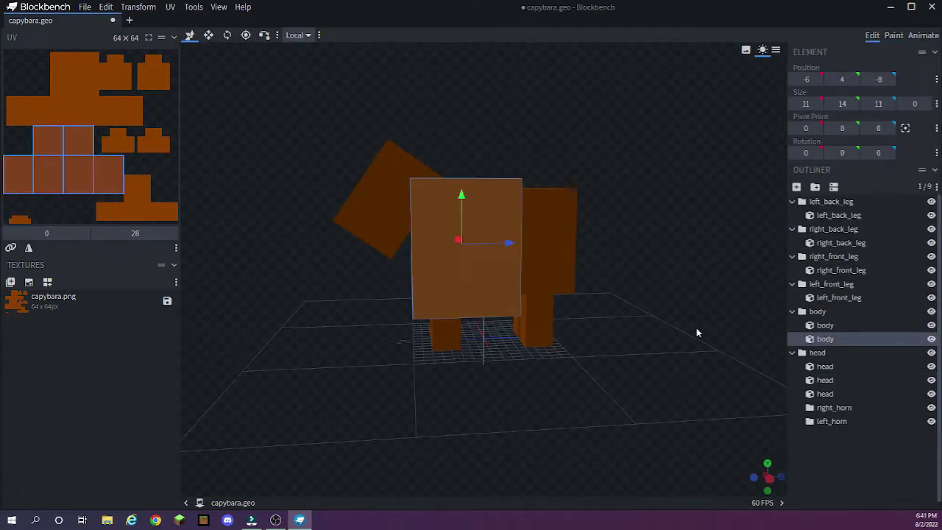
# Step: Reduce the front body cube's Y size to 11 and raise its Y position to 6
pyautogui.moveTo(720, 358); pyautogui.dragTo(746, 342)
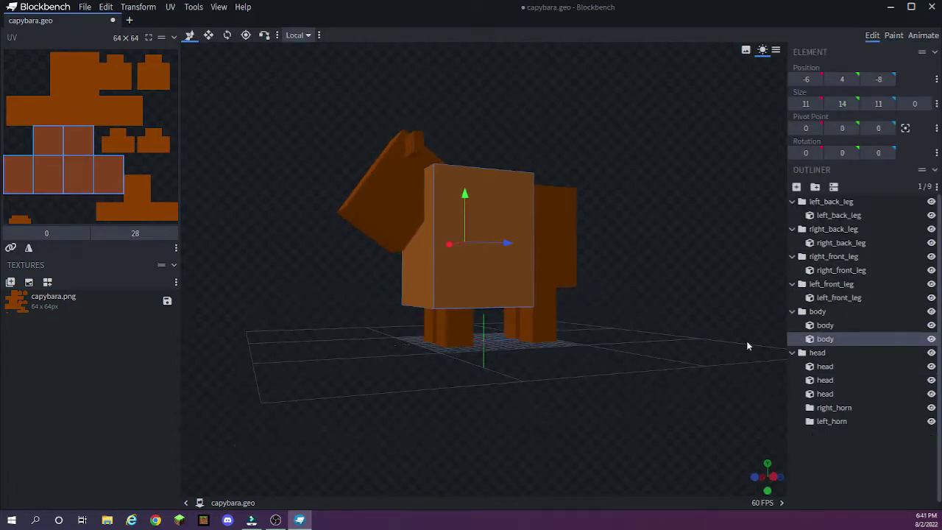
pyautogui.click(831, 104)
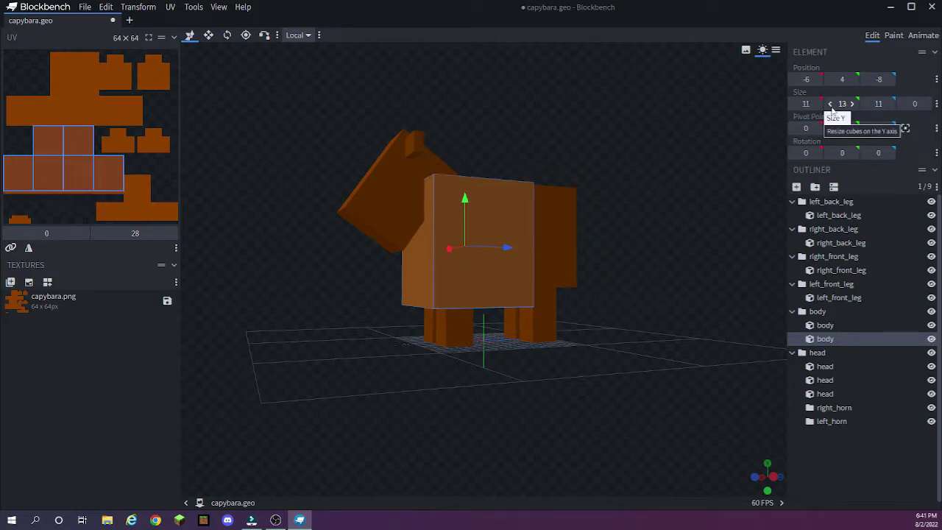
pyautogui.click(831, 104)
pyautogui.click(830, 104)
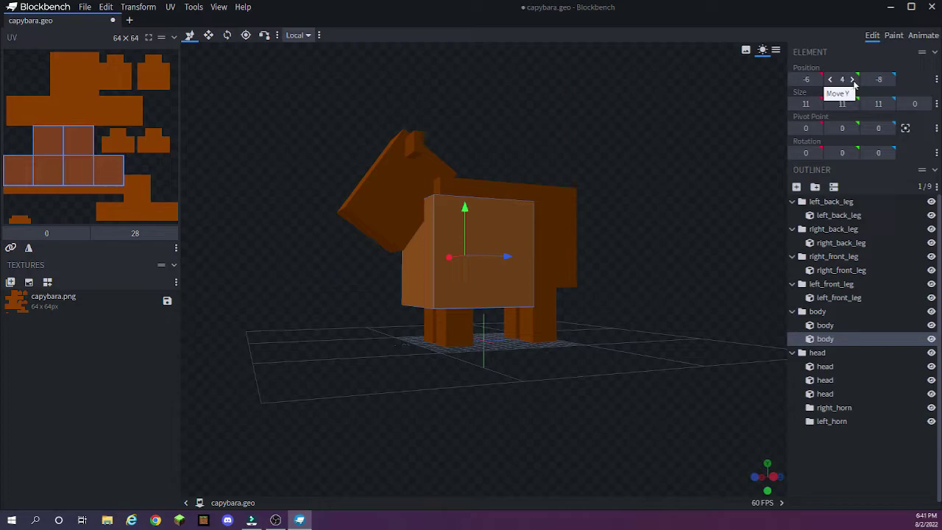
pyautogui.click(853, 79)
pyautogui.click(853, 79)
pyautogui.moveTo(697, 173); pyautogui.dragTo(570, 275)
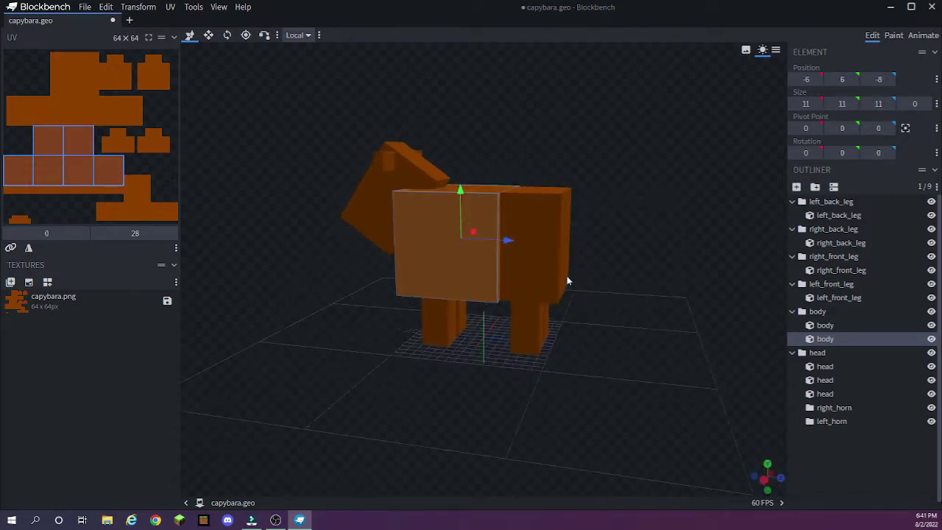
# Step: Set the main head cube's X rotation to -15
pyautogui.click(825, 366)
pyautogui.moveTo(743, 346); pyautogui.dragTo(675, 314)
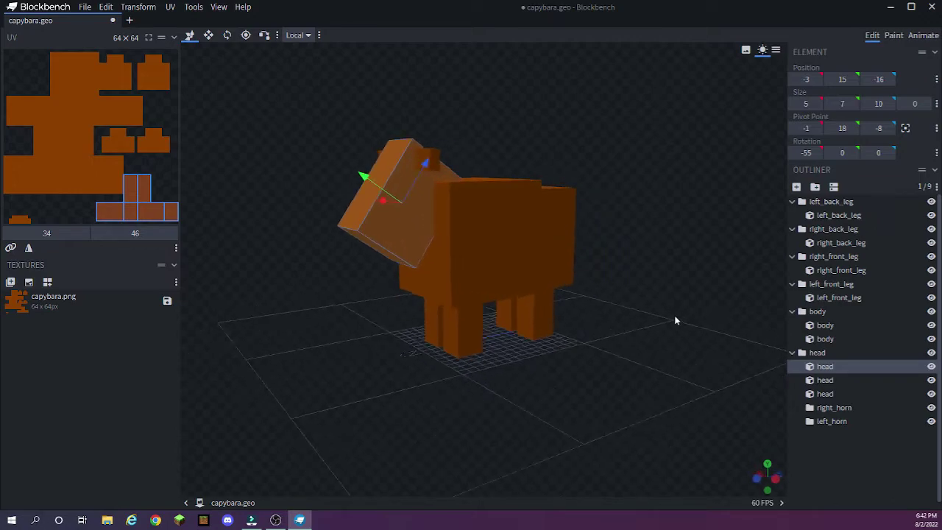
pyautogui.click(795, 153)
pyautogui.click(814, 153)
pyautogui.click(815, 154)
pyautogui.click(816, 153)
pyautogui.click(816, 153)
pyautogui.click(815, 153)
pyautogui.click(816, 153)
pyautogui.click(815, 153)
pyautogui.click(815, 153)
pyautogui.click(815, 153)
pyautogui.click(815, 153)
pyautogui.click(815, 153)
pyautogui.click(815, 153)
pyautogui.click(816, 153)
pyautogui.click(816, 153)
pyautogui.click(815, 153)
pyautogui.click(816, 153)
pyautogui.click(816, 153)
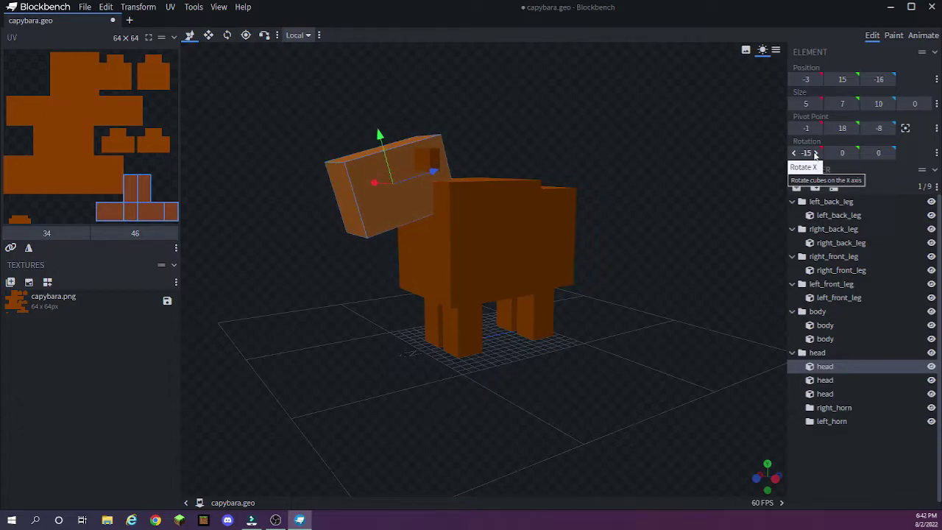
# Step: Resize the selected ear cube to an X size of 2 and a Y size of 3
pyautogui.moveTo(603, 309); pyautogui.dragTo(676, 386)
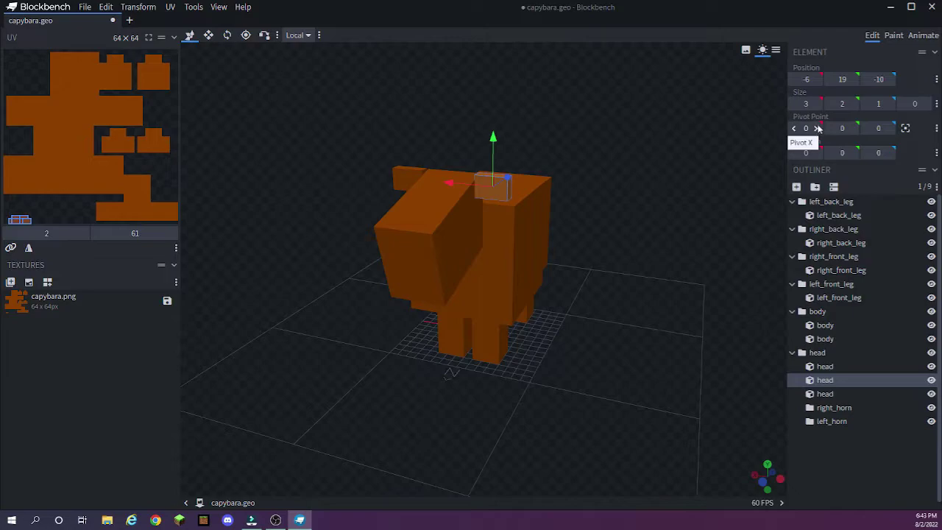
pyautogui.click(796, 104)
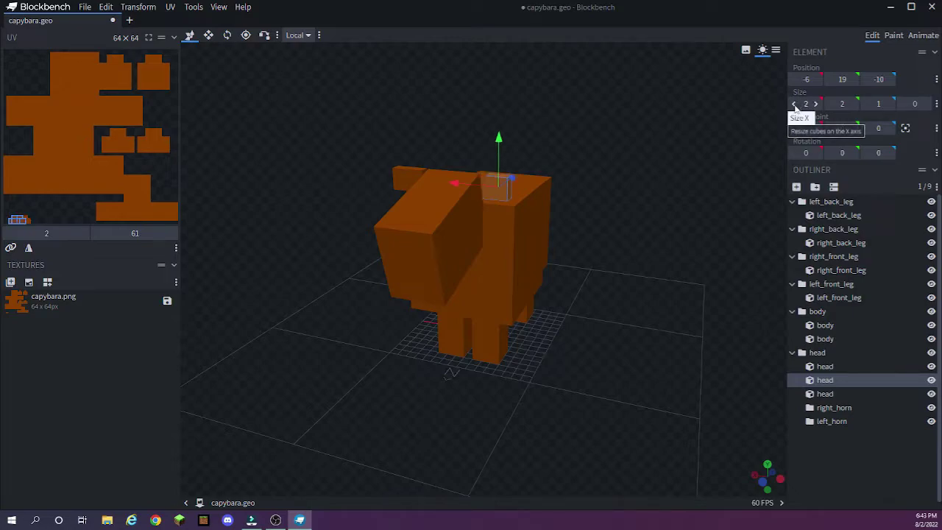
pyautogui.click(852, 104)
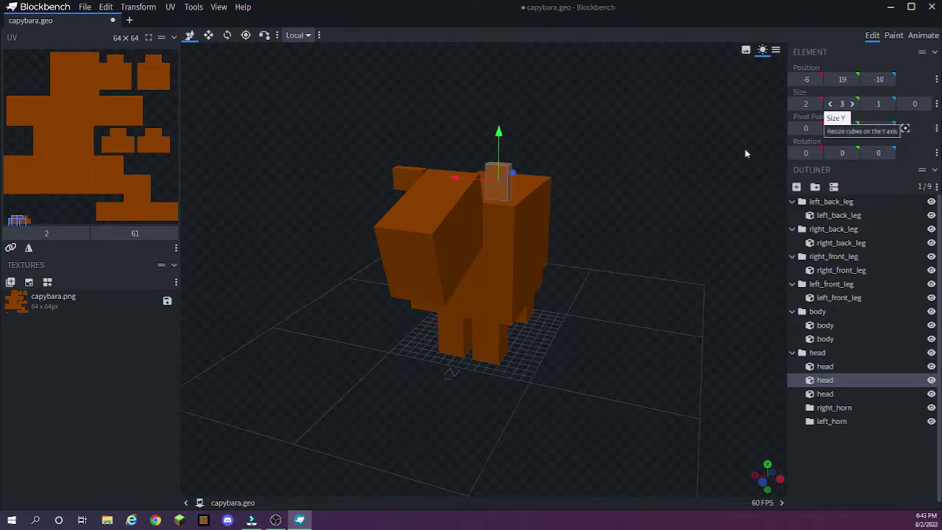
# Step: Lower the two body cubes and the three head cubes together by 2 units on the Y axis
pyautogui.press('KP_1')
pyautogui.click(447, 147)
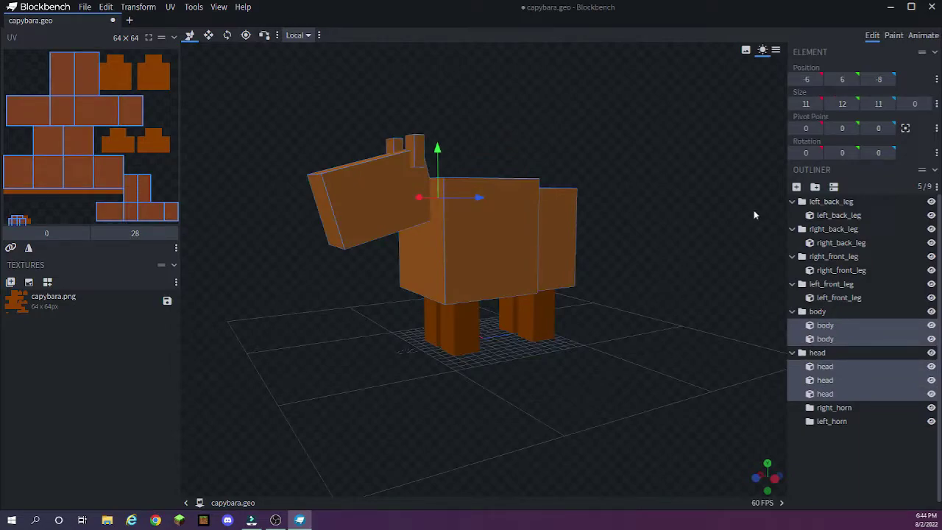
pyautogui.click(830, 79)
pyautogui.click(830, 79)
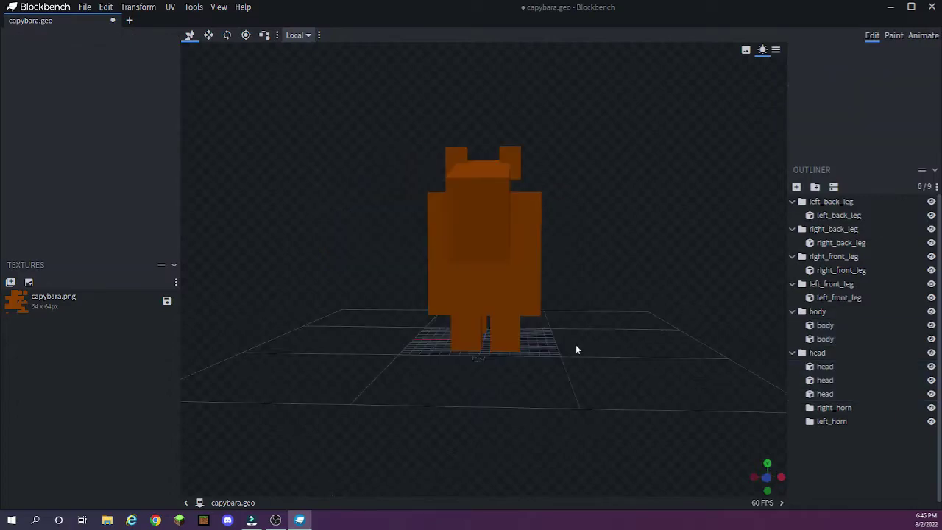
pyautogui.click(515, 333)
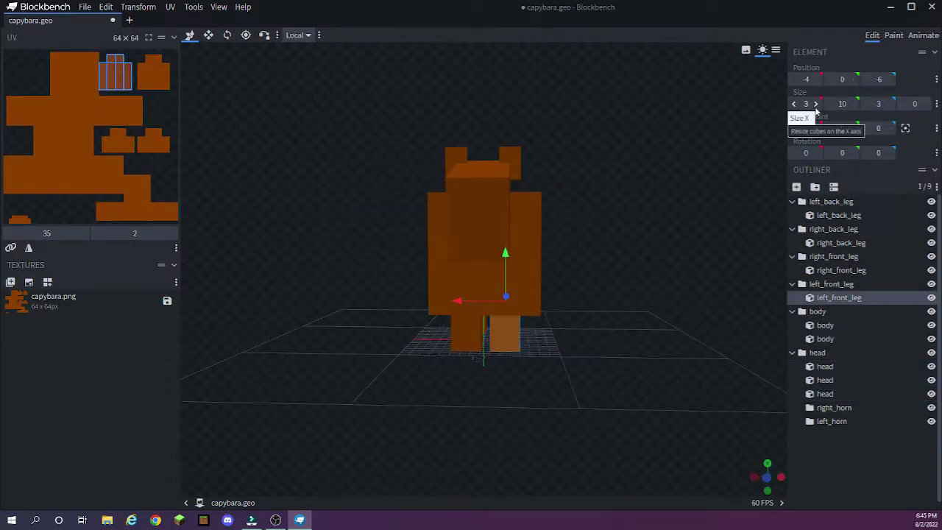
pyautogui.click(816, 104)
pyautogui.click(795, 106)
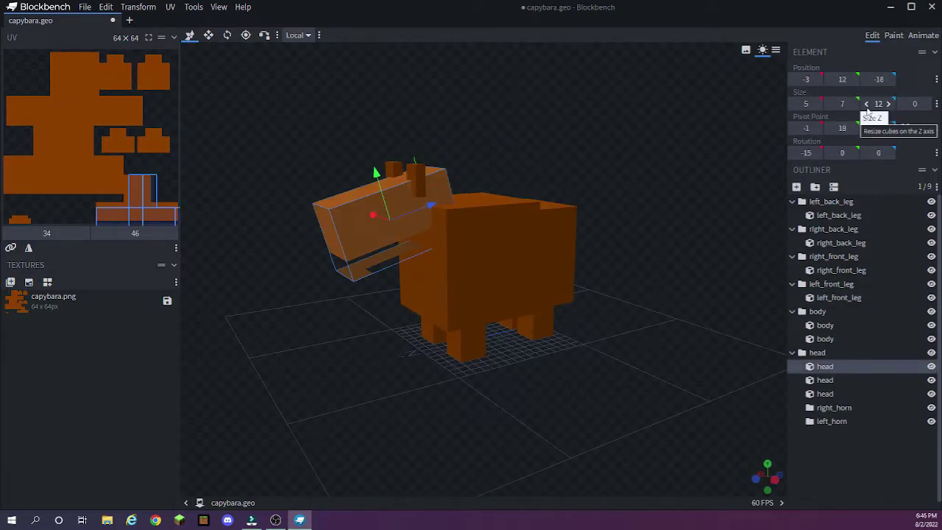
pyautogui.click(867, 105)
pyautogui.click(889, 105)
pyautogui.click(869, 105)
pyautogui.click(867, 104)
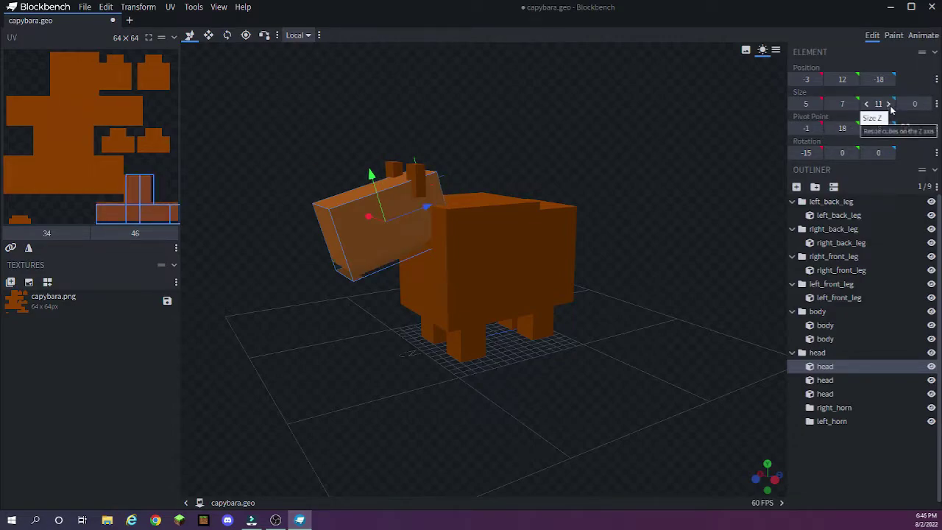
pyautogui.click(890, 105)
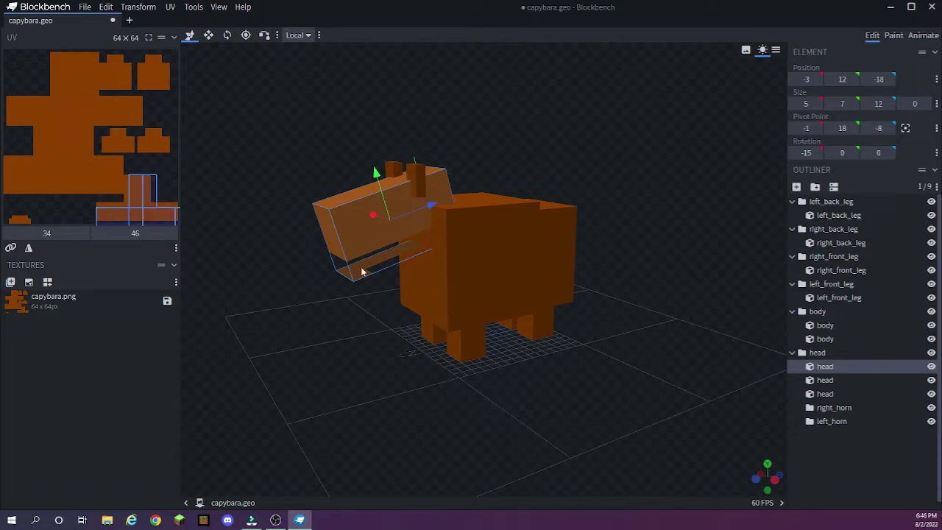
# Step: Shift the main head cube's UV region left and slightly up on the texture so it fits inside the image
pyautogui.moveTo(158, 213)
pyautogui.mouseDown()
pyautogui.moveTo(142, 198)
pyautogui.moveTo(118, 204)
pyautogui.moveTo(142, 187)
pyautogui.moveTo(147, 201)
pyautogui.moveTo(120, 211)
pyautogui.moveTo(156, 208)
pyautogui.moveTo(147, 209)
pyautogui.mouseUp()
pyautogui.moveTo(500, 265); pyautogui.dragTo(452, 380)
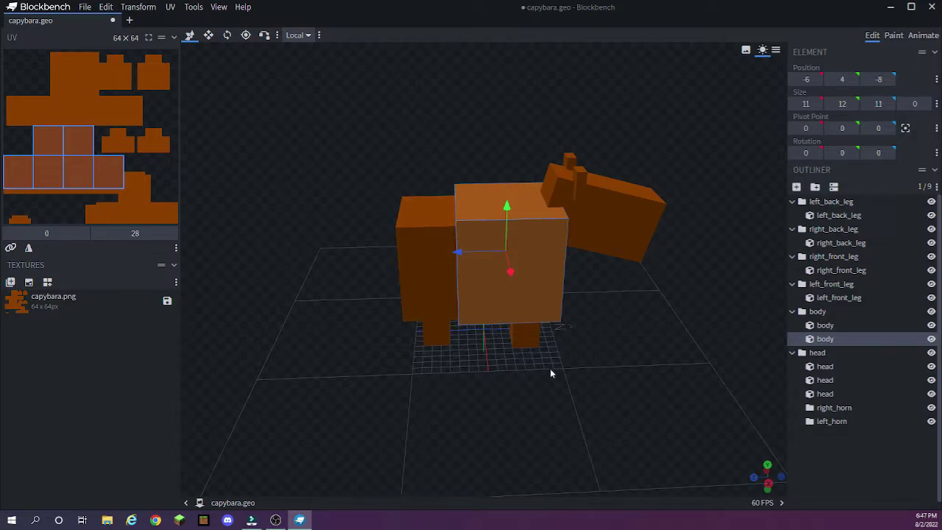
# Step: Shorten the two body cubes, setting the front one's Y size to 10, and select all cubes
pyautogui.moveTo(675, 370); pyautogui.dragTo(638, 355)
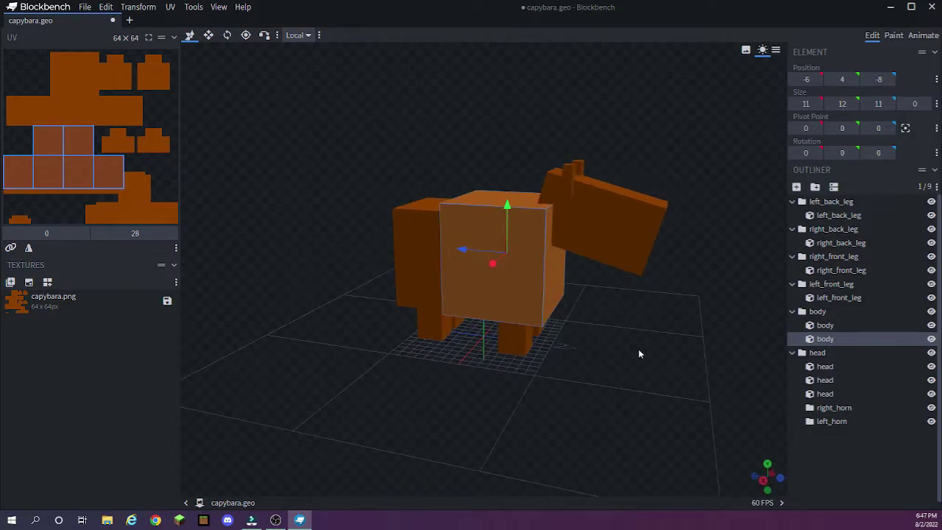
pyautogui.moveTo(673, 338)
pyautogui.mouseDown()
pyautogui.moveTo(645, 331)
pyautogui.moveTo(686, 326)
pyautogui.mouseUp()
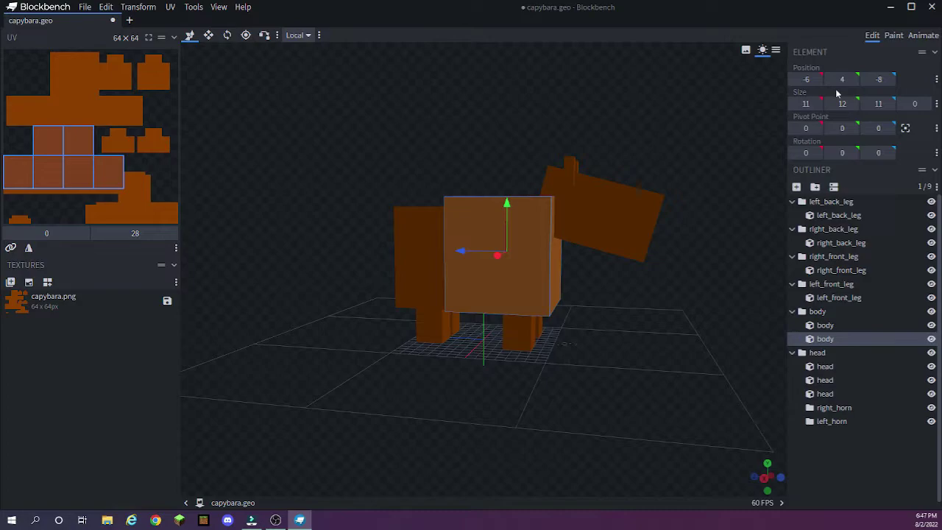
pyautogui.hotkey('ctrl', 'a')
pyautogui.moveTo(501, 317); pyautogui.dragTo(438, 287)
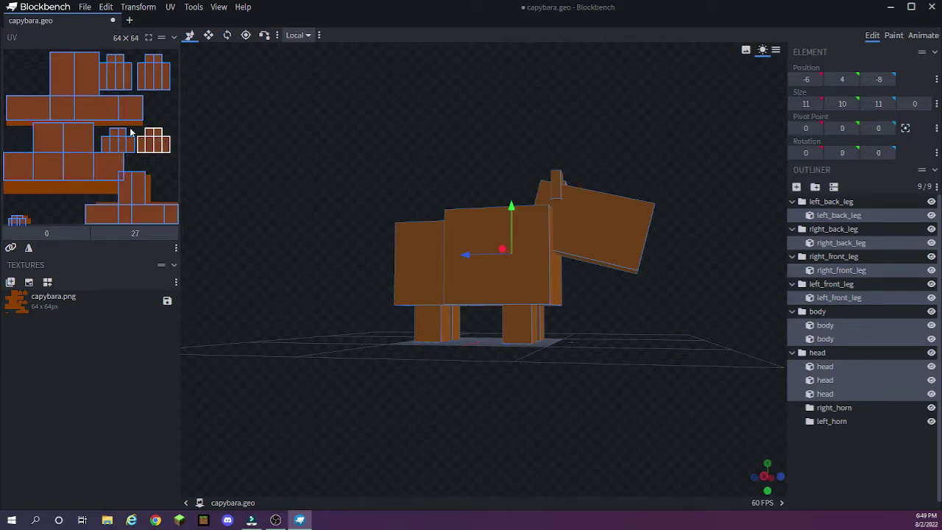
# Step: Shift all cubes' UV regions up on the texture, move the main head cube's region left, and check the project settings
pyautogui.moveTo(81, 95); pyautogui.dragTo(81, 92)
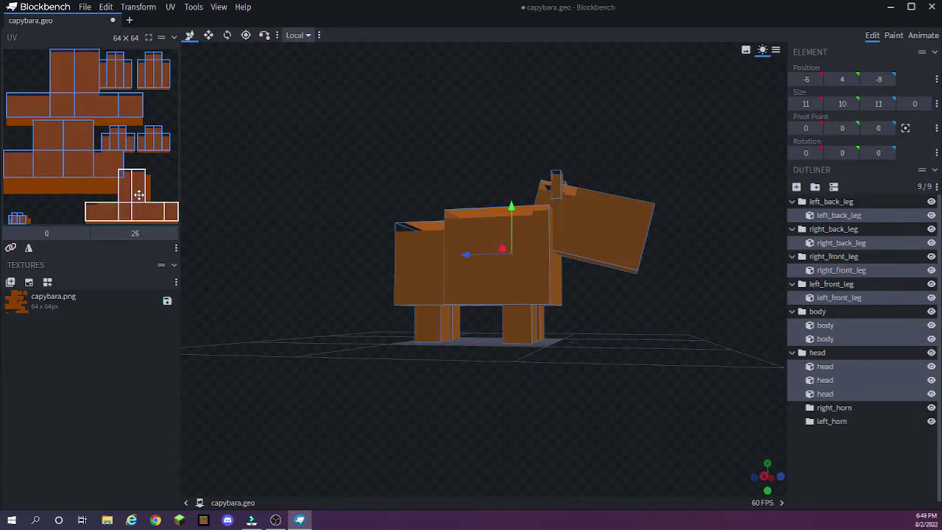
pyautogui.click(138, 194)
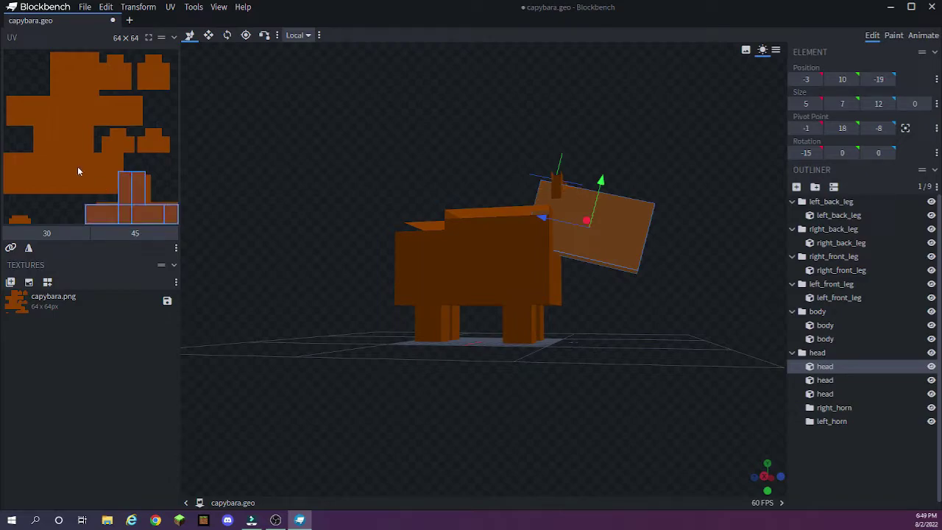
pyautogui.hotkey('ctrl', 'a')
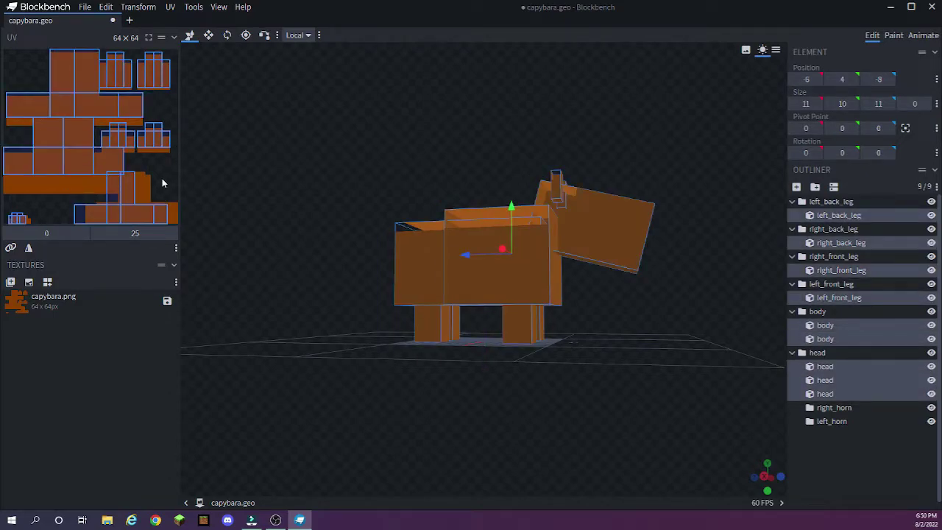
pyautogui.click(126, 38)
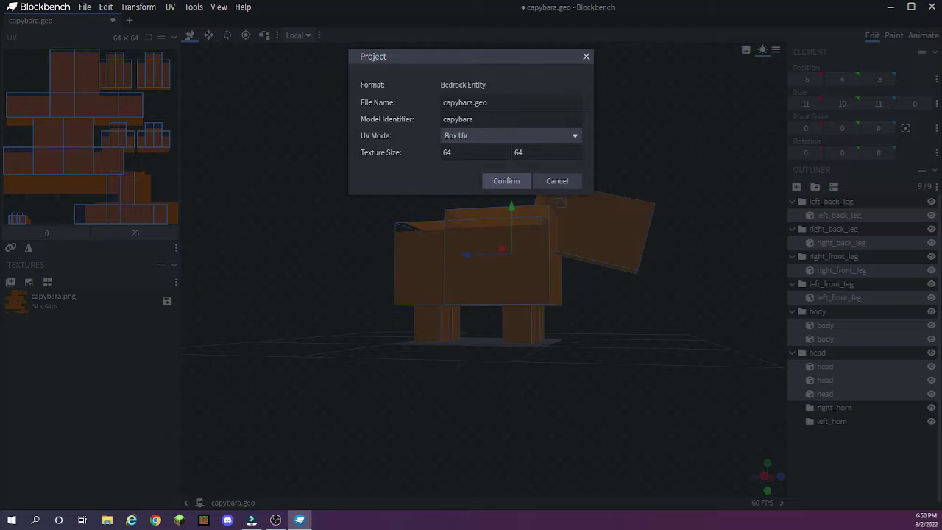
pyautogui.click(586, 57)
# Step: Try inflate values of 3 and -1 on the left front leg cube, and return its inflate to 0
pyautogui.moveTo(600, 294); pyautogui.dragTo(560, 324)
pyautogui.click(518, 324)
pyautogui.moveTo(655, 305); pyautogui.dragTo(555, 324)
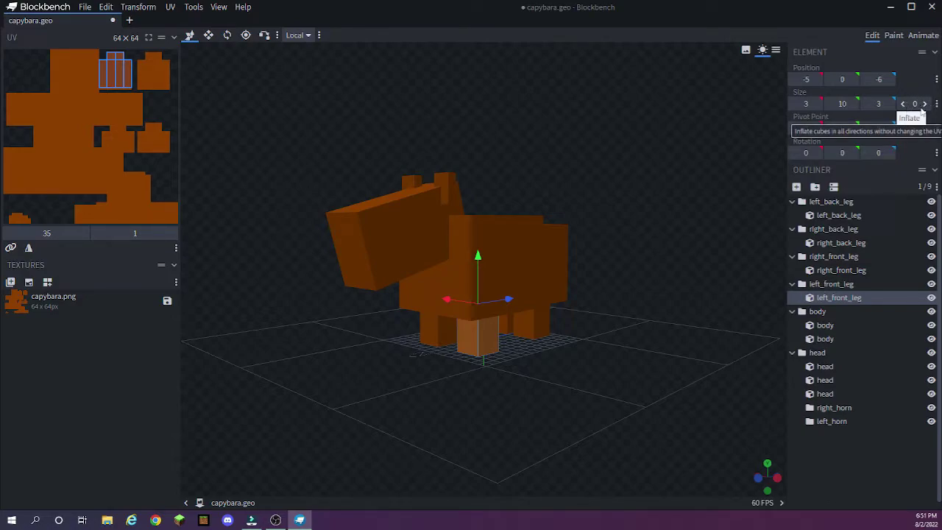
pyautogui.click(925, 105)
pyautogui.click(925, 104)
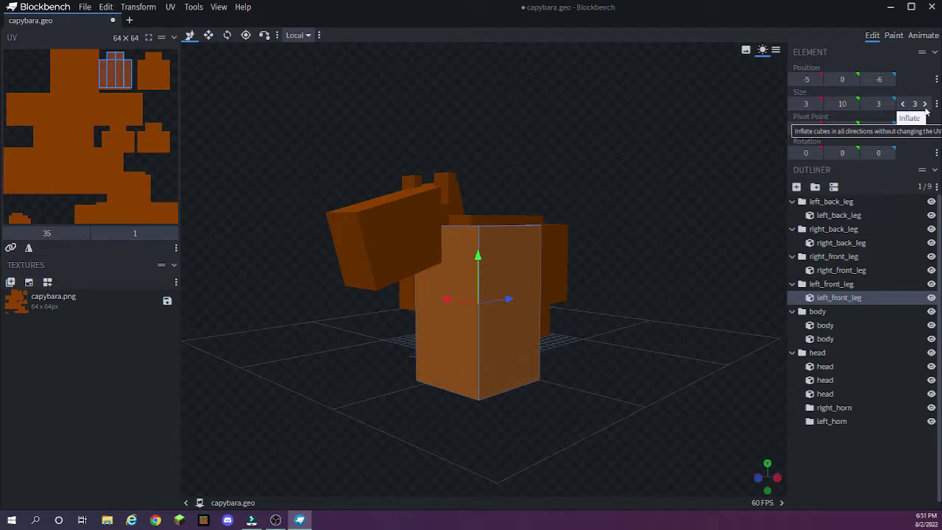
pyautogui.click(904, 104)
pyautogui.click(904, 105)
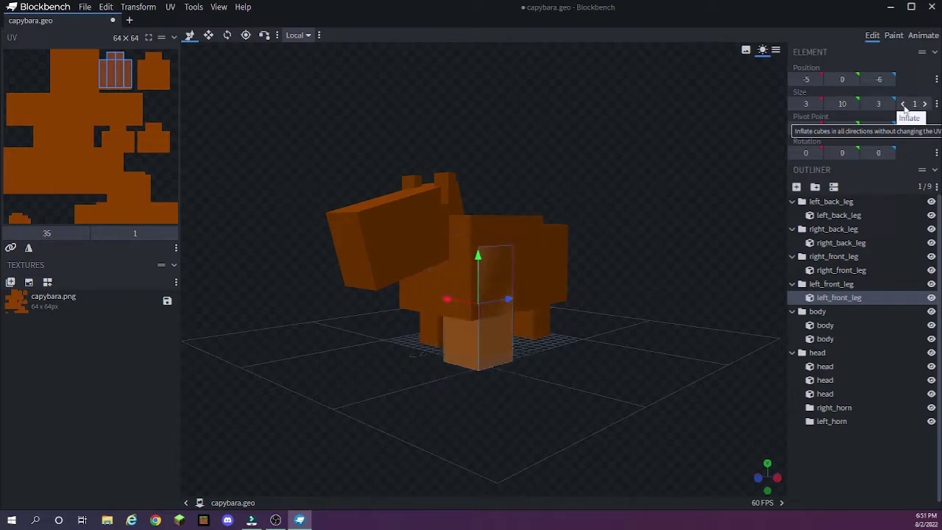
pyautogui.click(904, 104)
pyautogui.click(906, 107)
pyautogui.moveTo(627, 339)
pyautogui.mouseDown()
pyautogui.moveTo(658, 303)
pyautogui.moveTo(658, 318)
pyautogui.moveTo(700, 284)
pyautogui.moveTo(673, 326)
pyautogui.moveTo(614, 322)
pyautogui.moveTo(639, 313)
pyautogui.moveTo(639, 325)
pyautogui.moveTo(589, 328)
pyautogui.moveTo(633, 349)
pyautogui.moveTo(680, 331)
pyautogui.moveTo(701, 337)
pyautogui.moveTo(624, 348)
pyautogui.mouseUp()
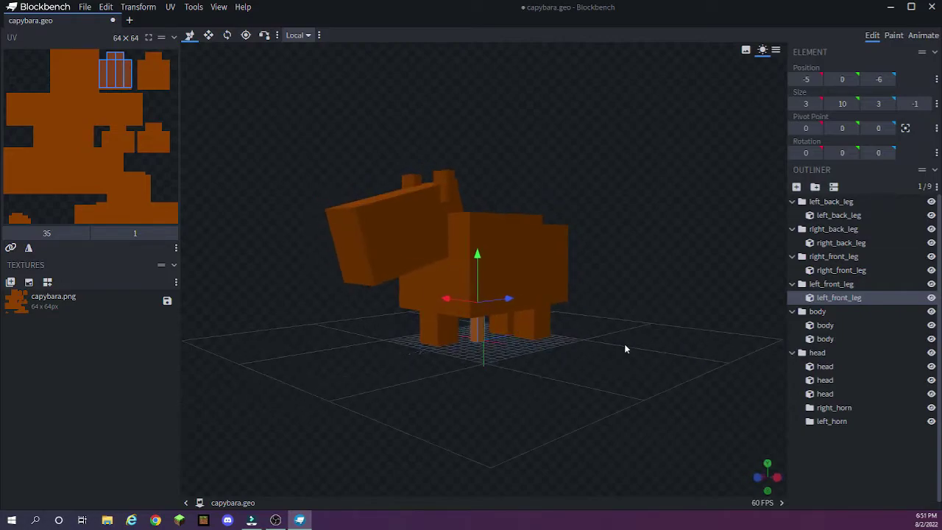
pyautogui.click(926, 105)
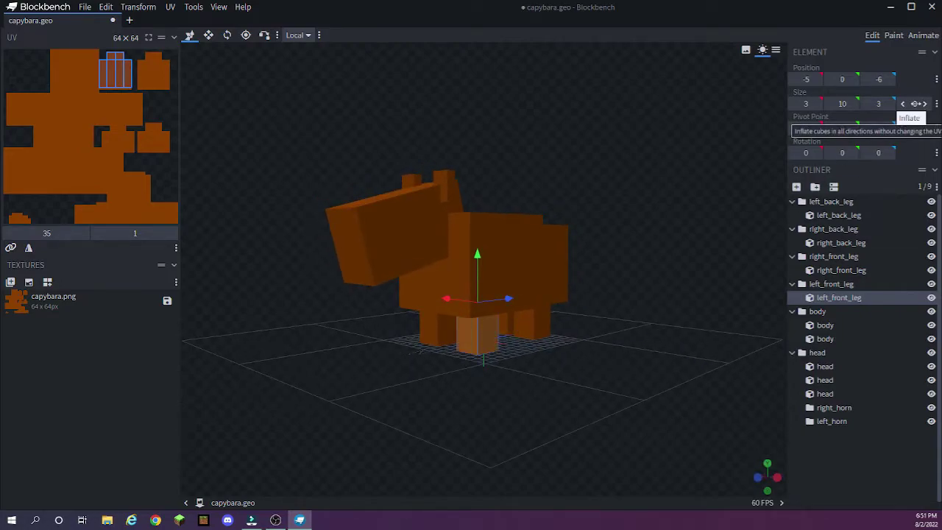
pyautogui.click(913, 104)
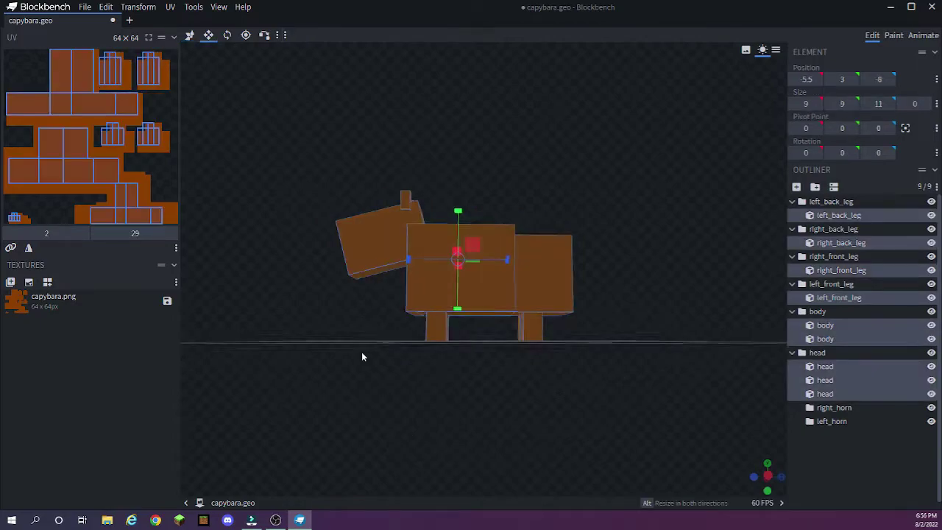
# Step: Shorten the rear body cube to a Z size of 14 and move its UV region to 4, 2
pyautogui.moveTo(362, 352); pyautogui.dragTo(406, 379)
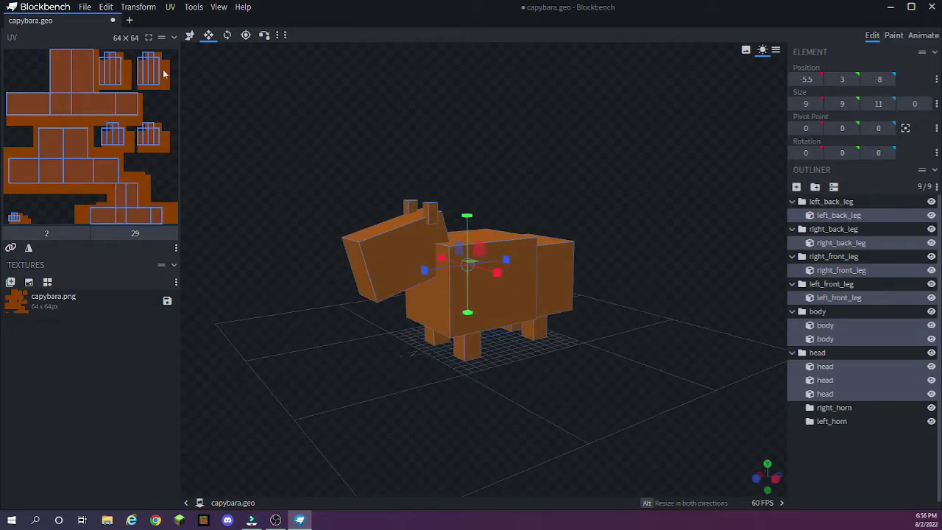
pyautogui.moveTo(444, 382); pyautogui.dragTo(545, 284)
pyautogui.click(524, 357)
pyautogui.click(548, 282)
pyautogui.moveTo(583, 361); pyautogui.dragTo(620, 361)
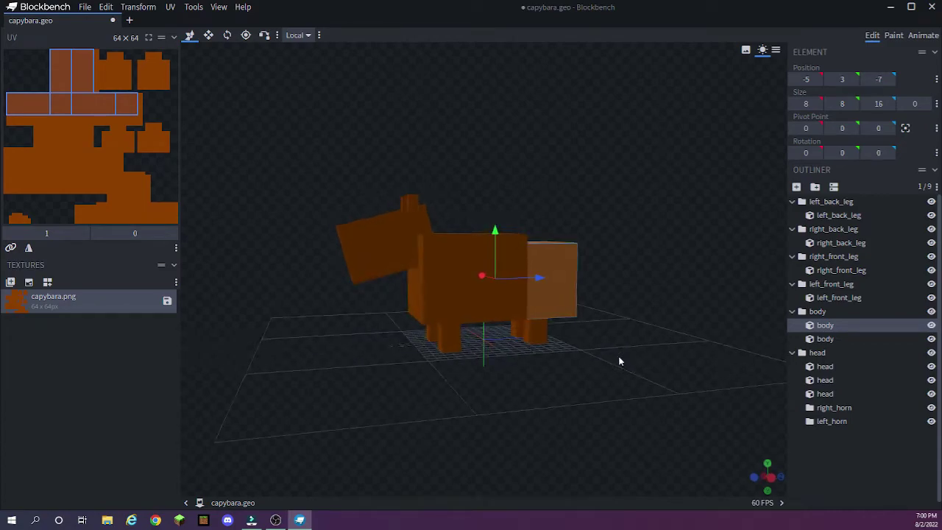
pyautogui.click(868, 104)
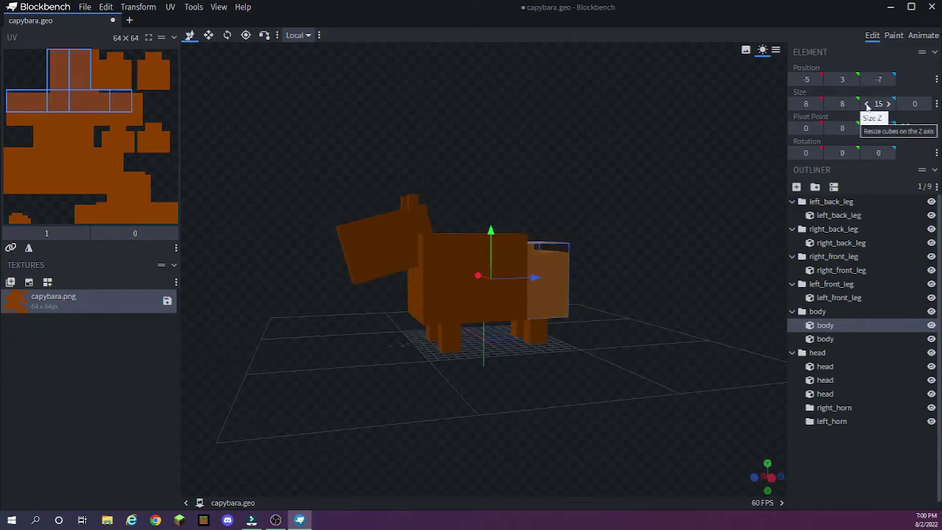
pyautogui.click(868, 103)
pyautogui.moveTo(677, 320); pyautogui.dragTo(640, 347)
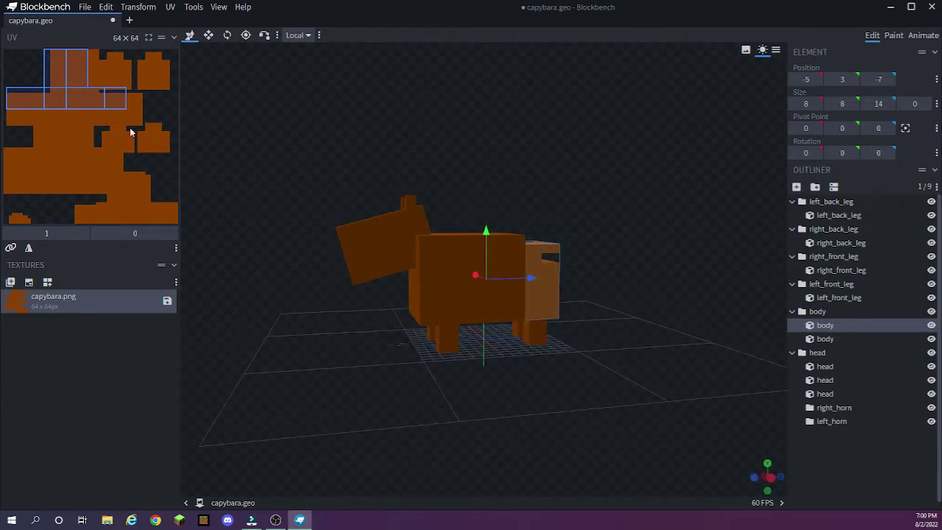
pyautogui.moveTo(73, 95); pyautogui.dragTo(83, 102)
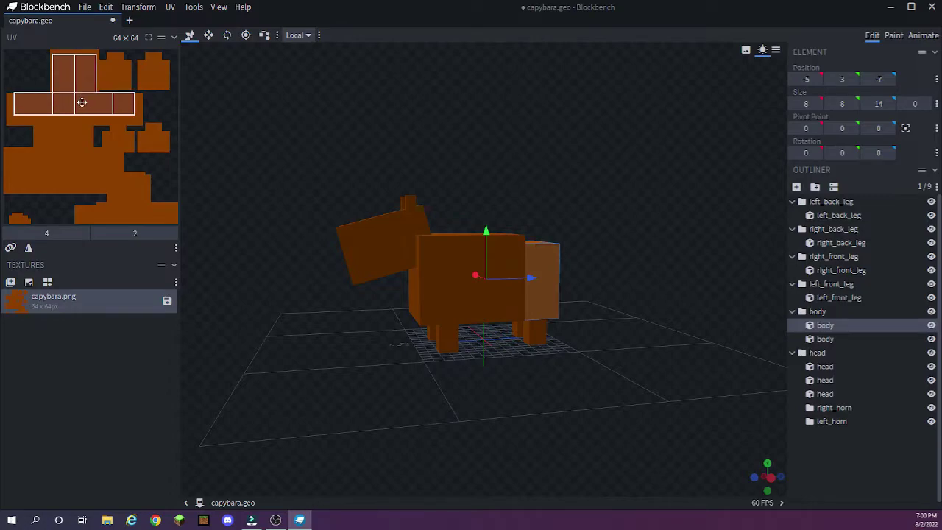
# Step: Switch to paint mode with all cubes selected, erase parts of the capybara.png texture, and delete that texture
pyautogui.hotkey('ctrl', 'a')
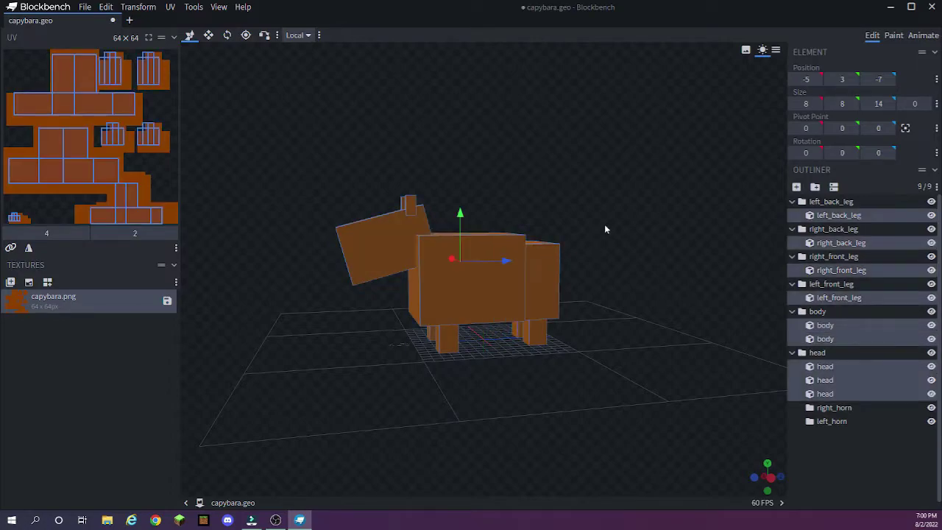
pyautogui.moveTo(600, 309); pyautogui.dragTo(768, 221)
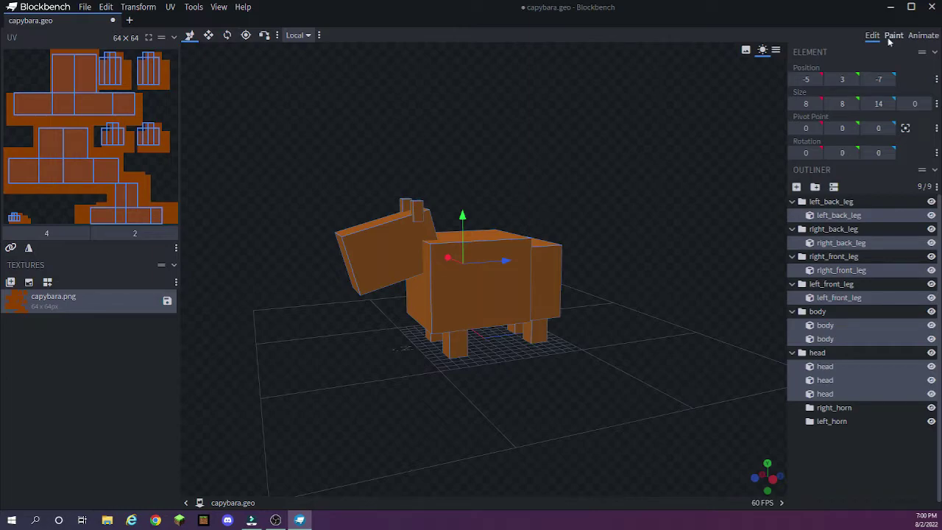
pyautogui.moveTo(412, 316); pyautogui.dragTo(349, 324)
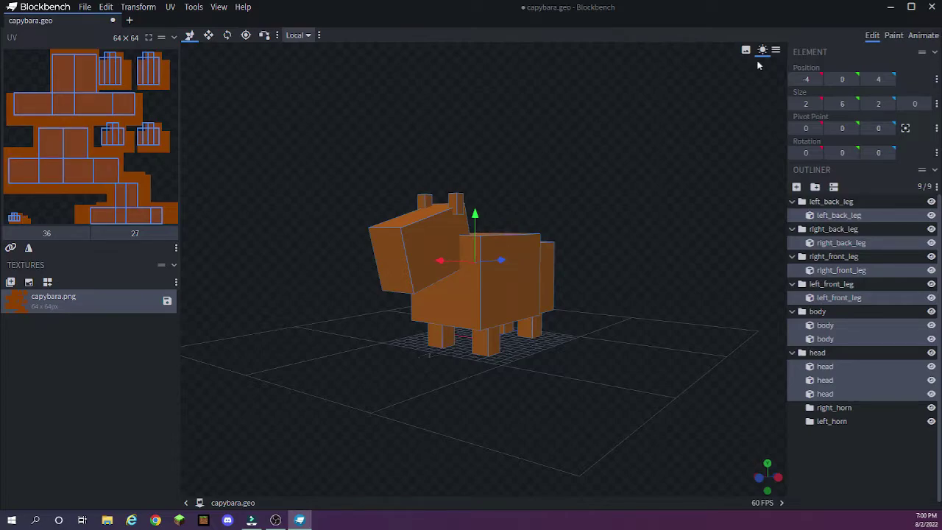
pyautogui.click(892, 36)
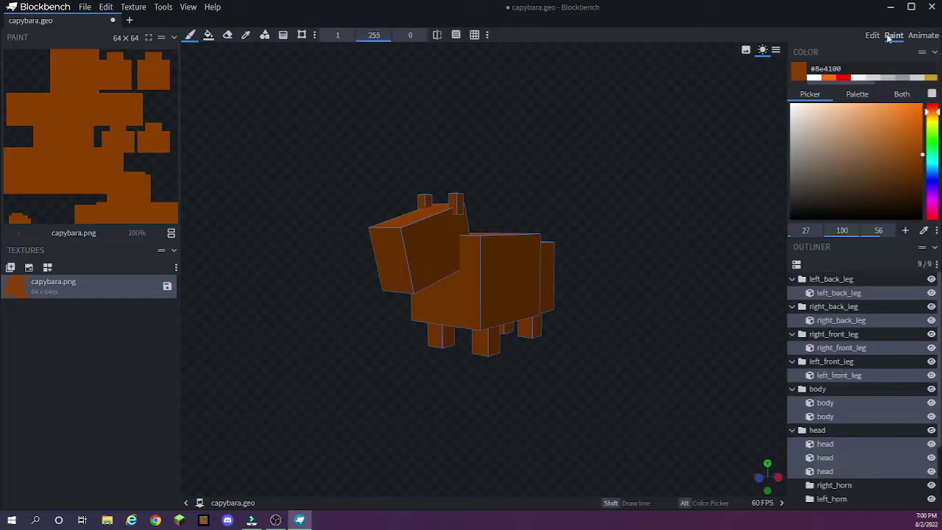
pyautogui.click(228, 37)
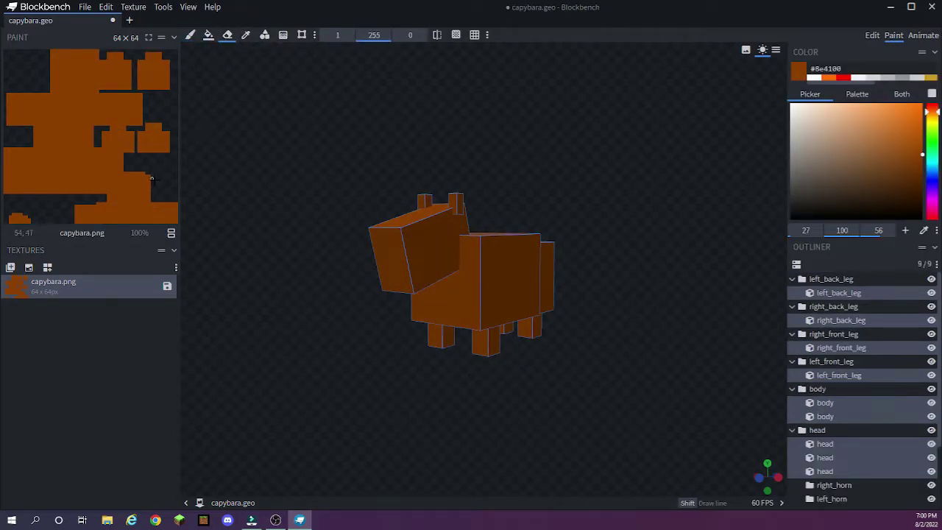
pyautogui.moveTo(111, 184)
pyautogui.mouseDown()
pyautogui.moveTo(62, 178)
pyautogui.moveTo(135, 182)
pyautogui.moveTo(62, 162)
pyautogui.moveTo(127, 143)
pyautogui.moveTo(125, 127)
pyautogui.moveTo(43, 96)
pyautogui.moveTo(142, 91)
pyautogui.moveTo(78, 157)
pyautogui.moveTo(111, 152)
pyautogui.mouseUp()
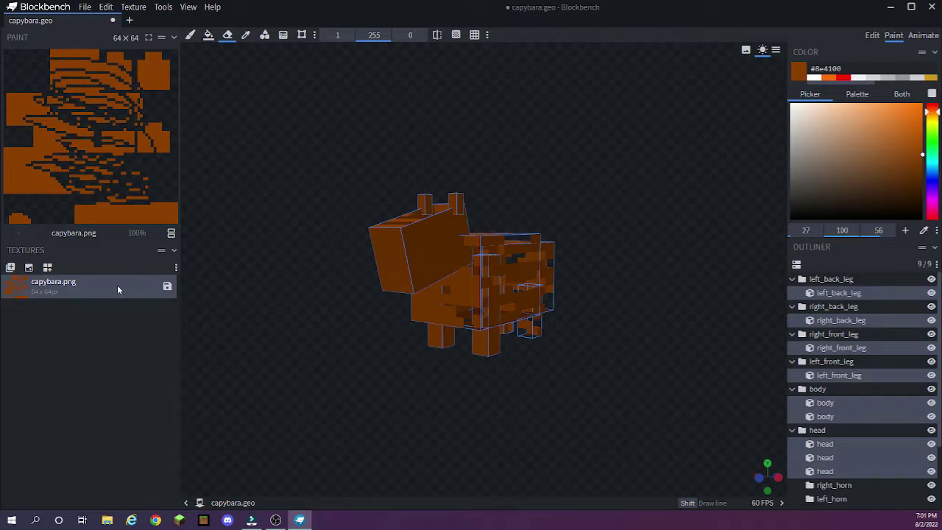
pyautogui.press('Delete')
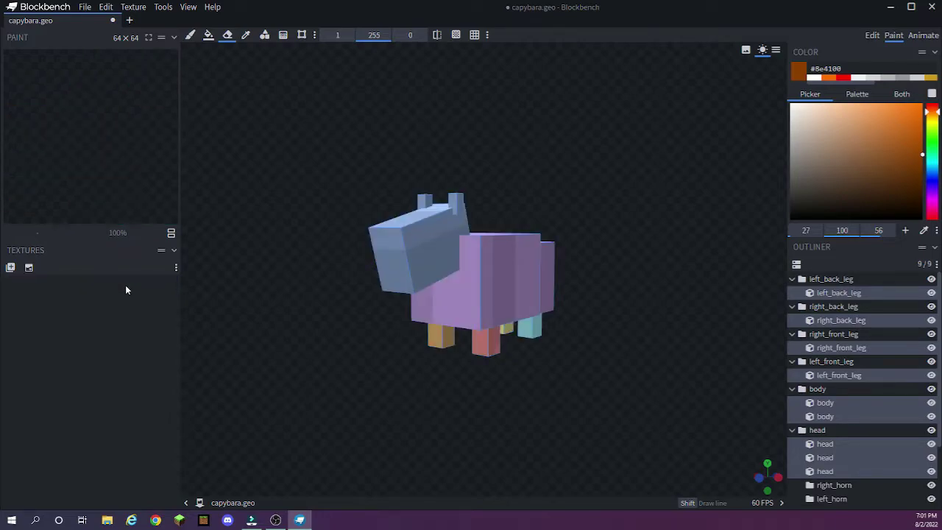
# Step: Create a 16x template texture named Capybara with UV rearranging, template compression and power-of-2 size enabled
pyautogui.moveTo(402, 322)
pyautogui.mouseDown()
pyautogui.moveTo(415, 338)
pyautogui.moveTo(388, 315)
pyautogui.mouseUp()
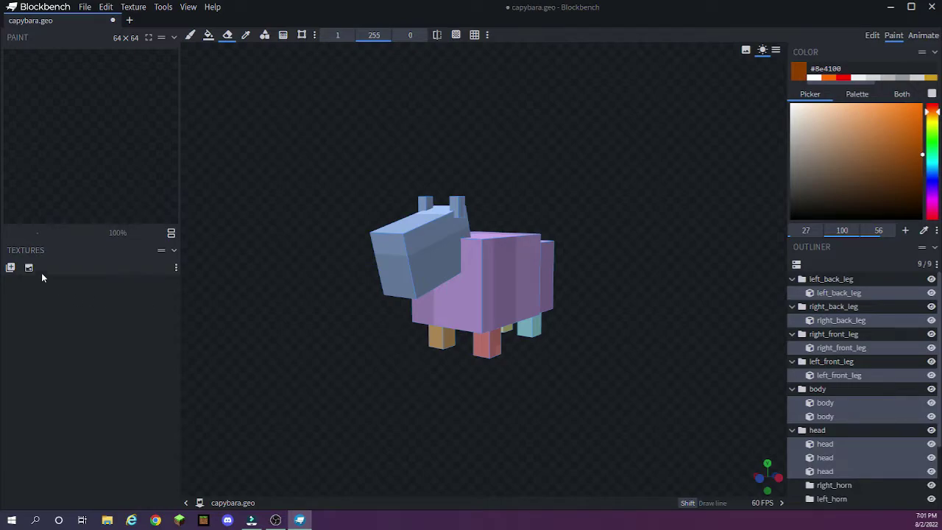
pyautogui.moveTo(397, 318); pyautogui.dragTo(324, 318)
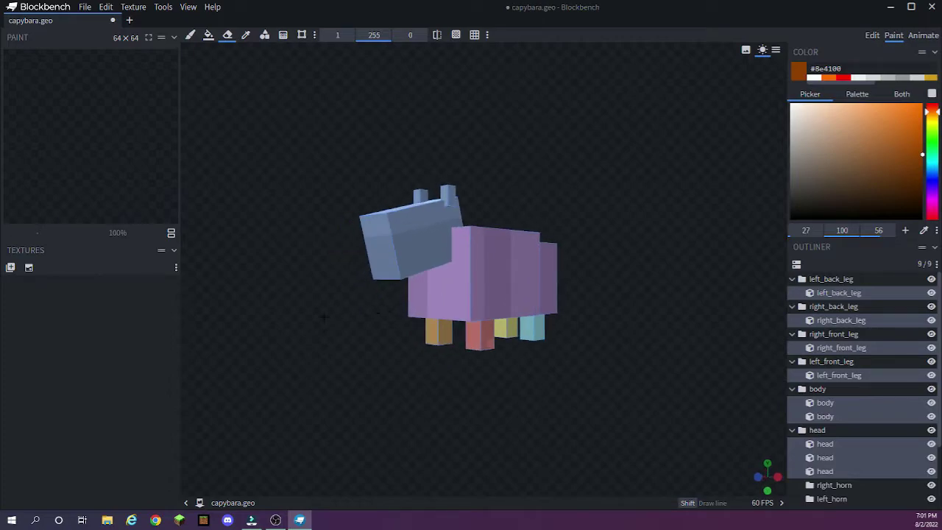
pyautogui.click(30, 267)
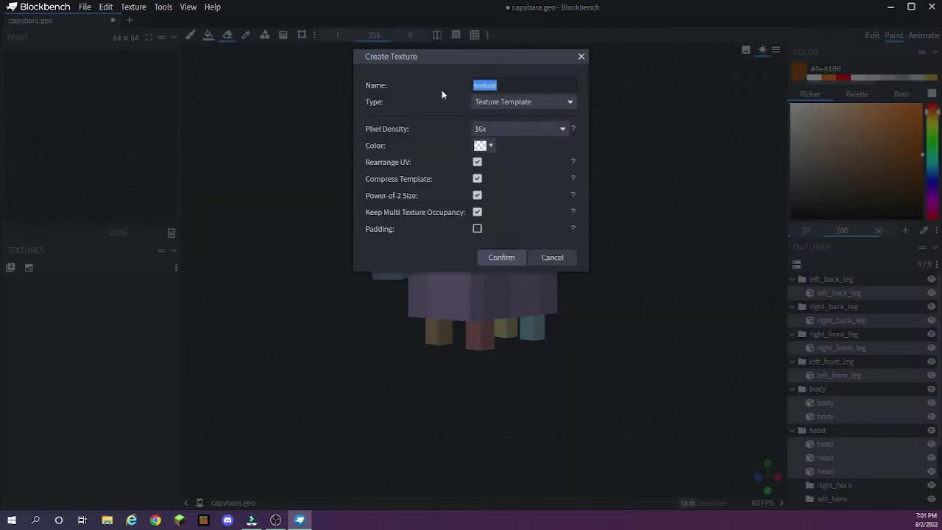
pyautogui.write('Capybara')
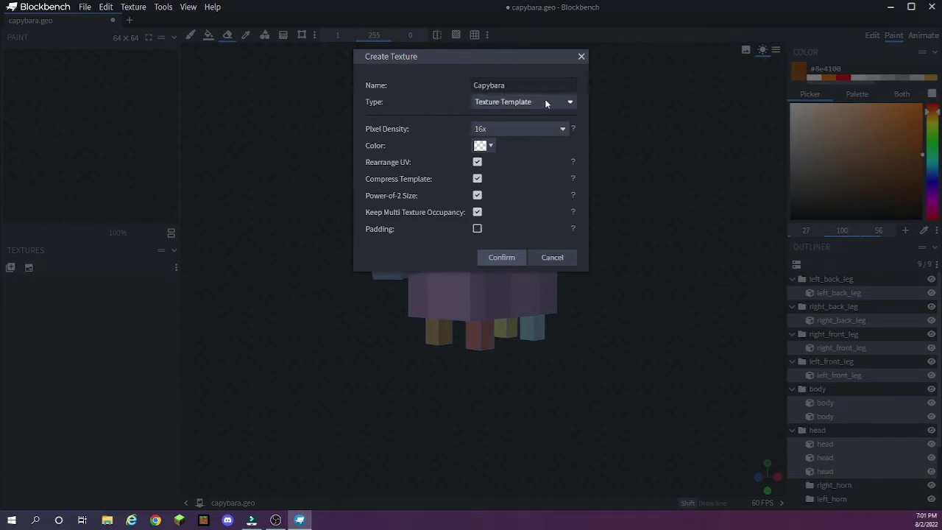
pyautogui.click(503, 257)
pyautogui.moveTo(606, 259); pyautogui.dragTo(588, 284)
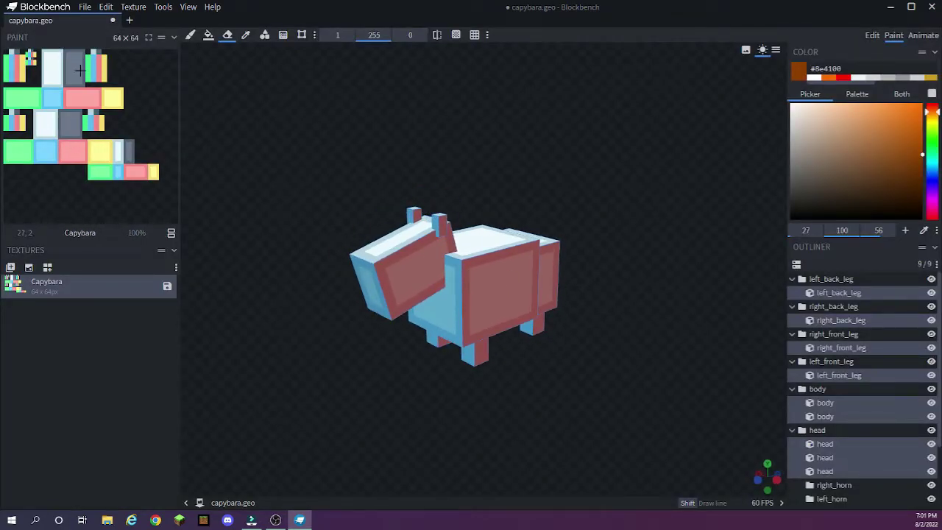
pyautogui.moveTo(319, 310); pyautogui.dragTo(339, 296)
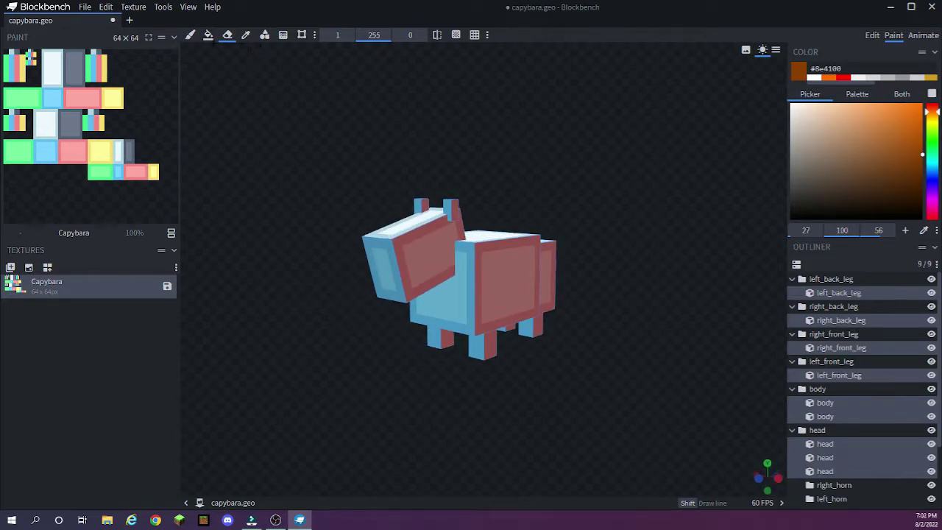
# Step: Fill all head, ear, body and leg cubes with brown #8e4100 per element, and set the fill mode to Face
pyautogui.click(208, 35)
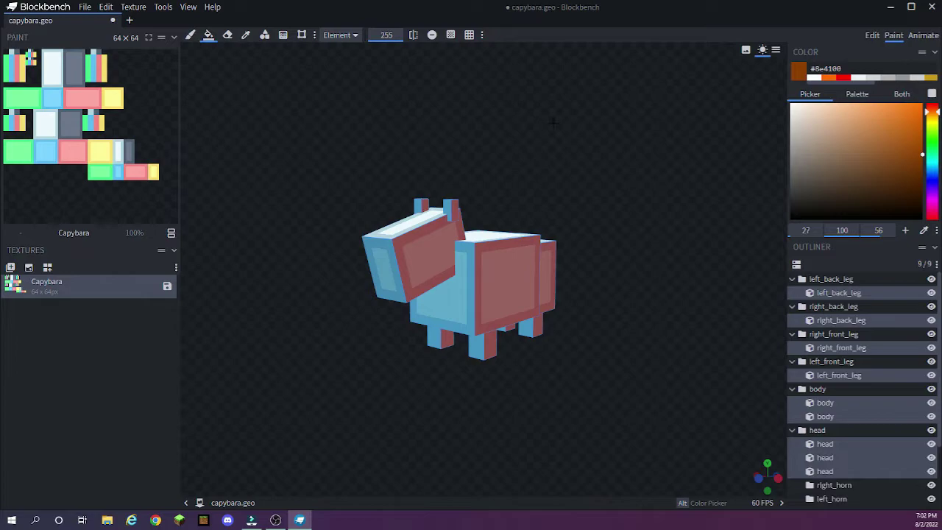
pyautogui.click(493, 267)
pyautogui.click(435, 257)
pyautogui.click(452, 213)
pyautogui.click(421, 207)
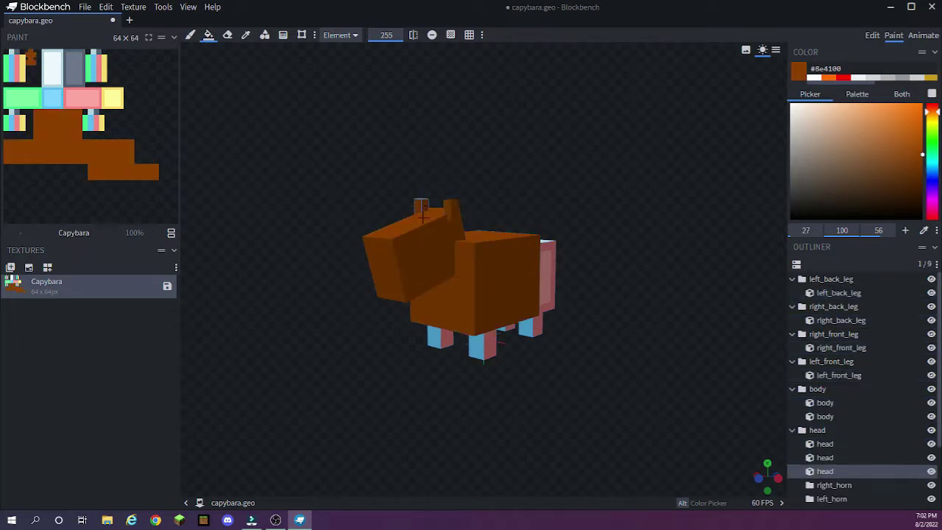
pyautogui.click(439, 337)
pyautogui.moveTo(441, 338); pyautogui.dragTo(607, 276)
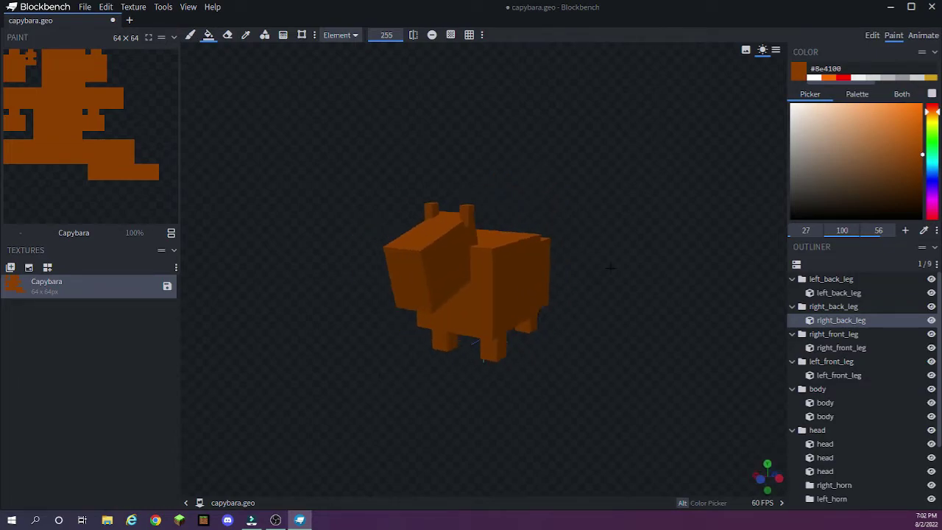
pyautogui.click(340, 35)
pyautogui.click(344, 47)
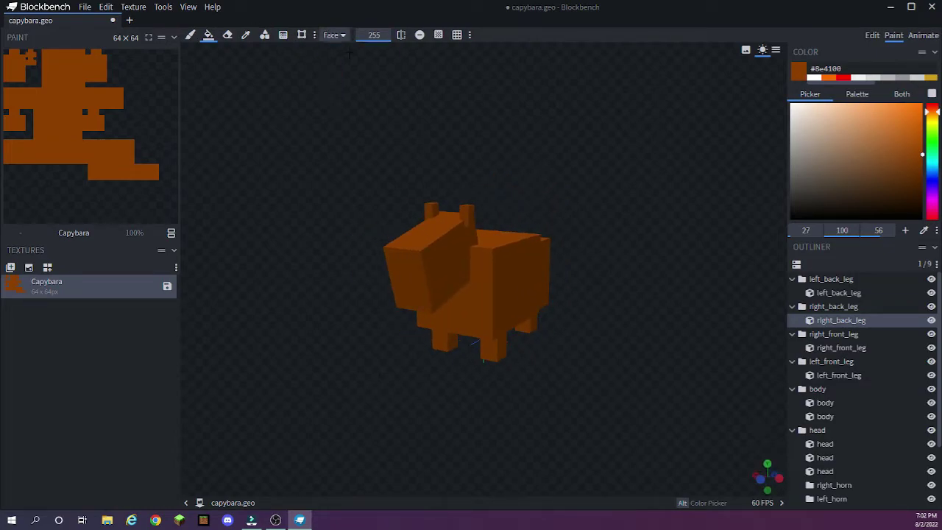
# Step: Fill the front face of the head and both complete ears with dark brown #170b00, using the Element fill mode for the ears
pyautogui.click(919, 196)
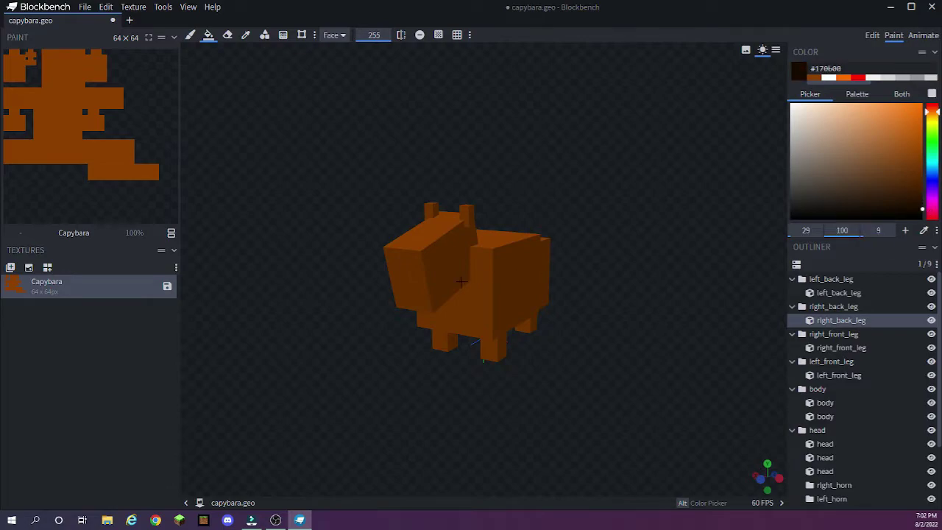
pyautogui.click(408, 287)
pyautogui.moveTo(605, 363); pyautogui.dragTo(696, 347)
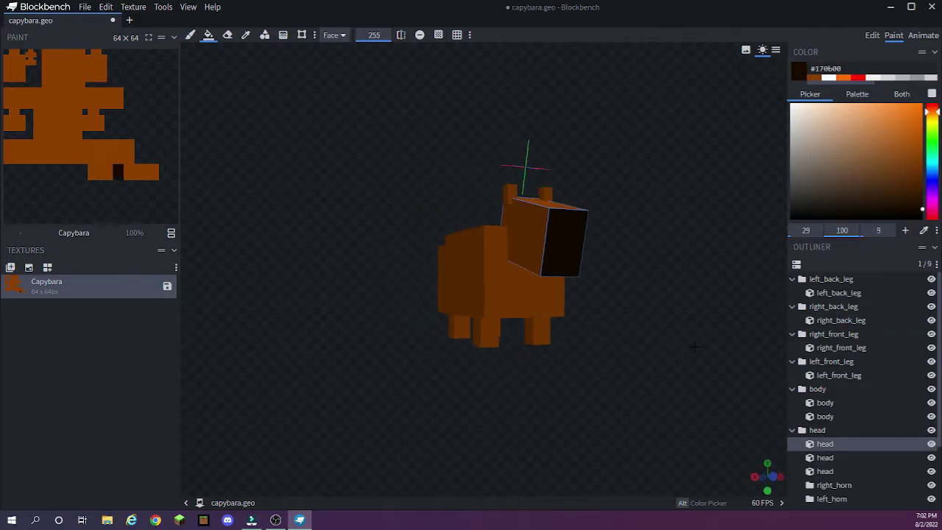
pyautogui.click(509, 193)
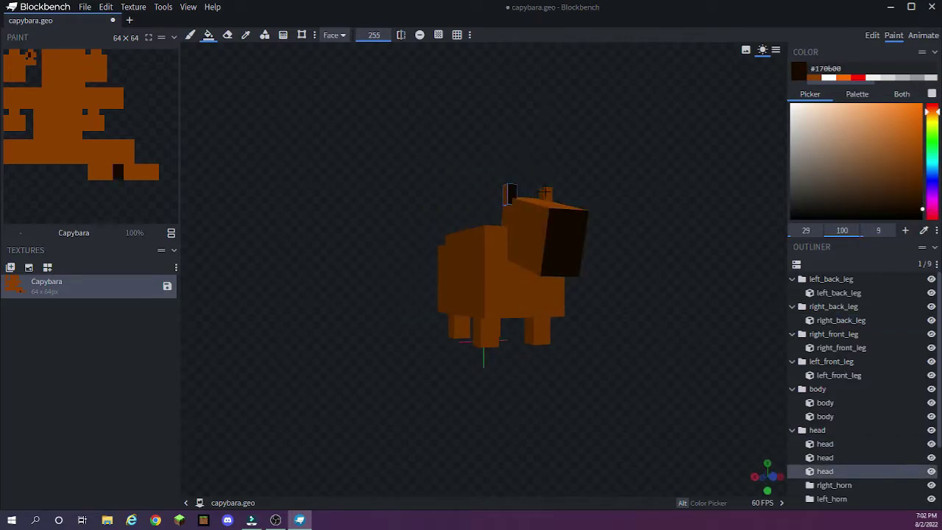
pyautogui.click(333, 35)
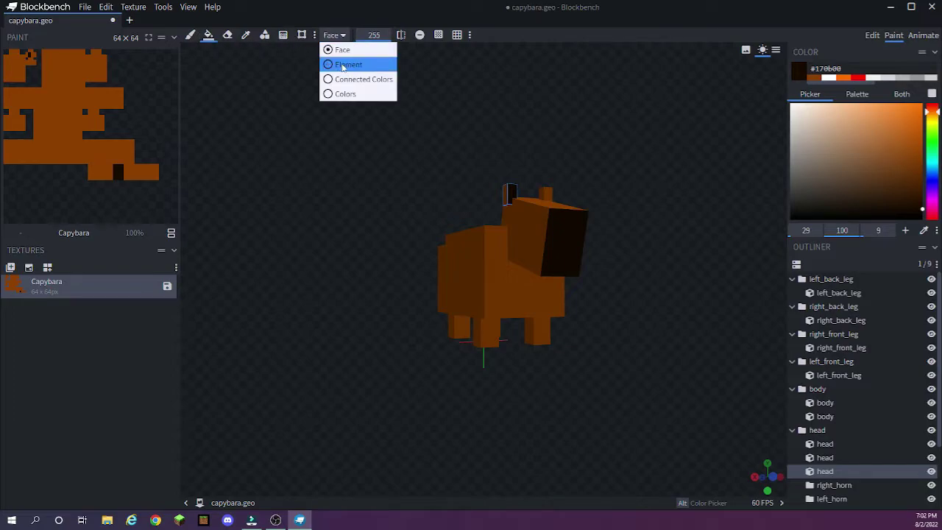
pyautogui.click(339, 64)
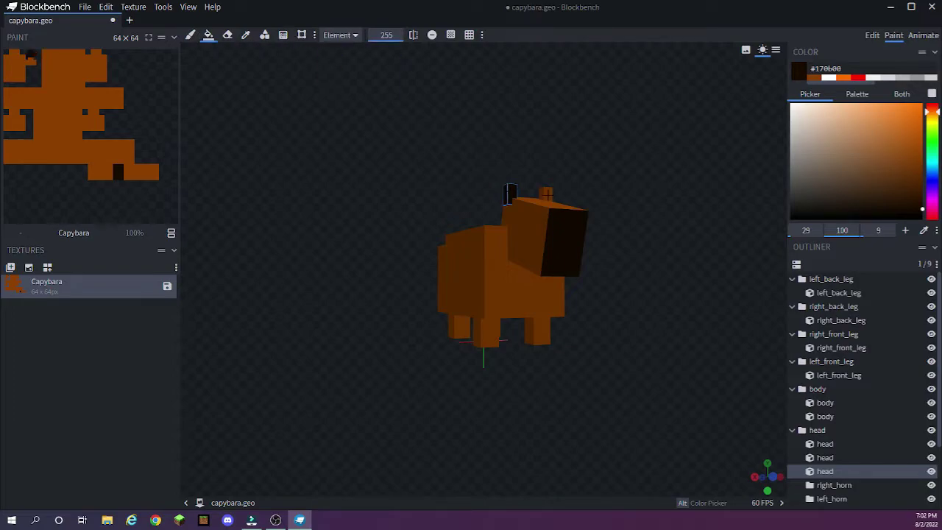
pyautogui.click(545, 193)
# Step: Fill all four legs with dark brown #170b00 per element
pyautogui.click(536, 336)
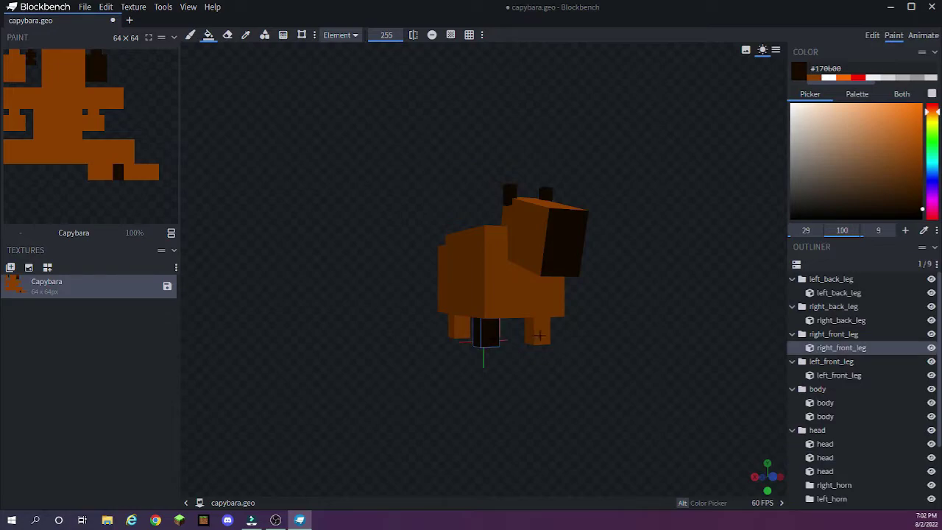
pyautogui.click(507, 338)
pyautogui.click(461, 332)
pyautogui.moveTo(467, 365); pyautogui.dragTo(499, 363)
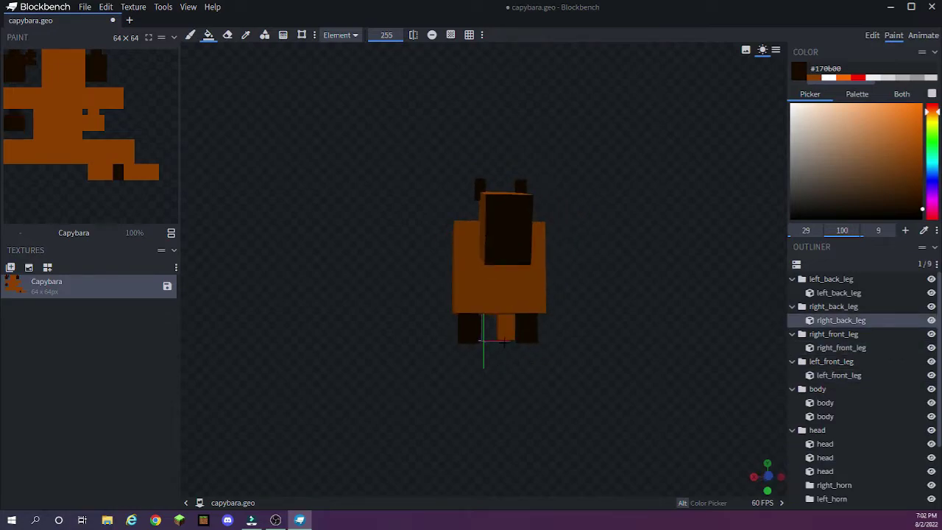
pyautogui.click(503, 333)
pyautogui.moveTo(562, 358); pyautogui.dragTo(657, 378)
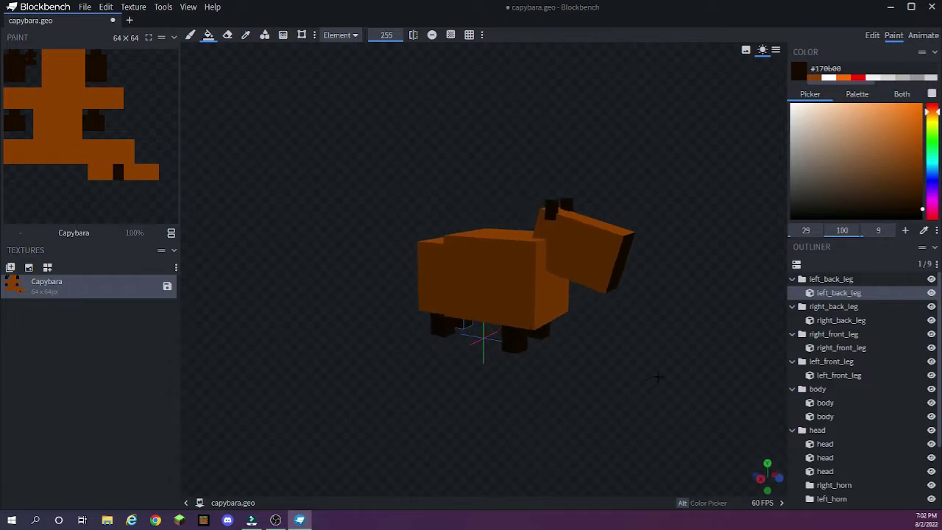
# Step: Paint dark brown #170b00 muzzle markings on both sides of the head with a size 1 Paint Brush
pyautogui.click(190, 34)
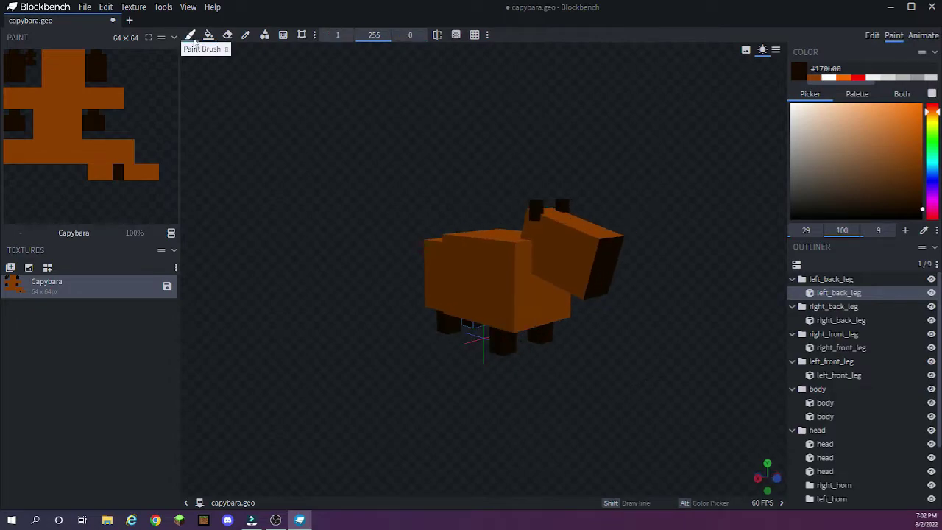
pyautogui.click(594, 240)
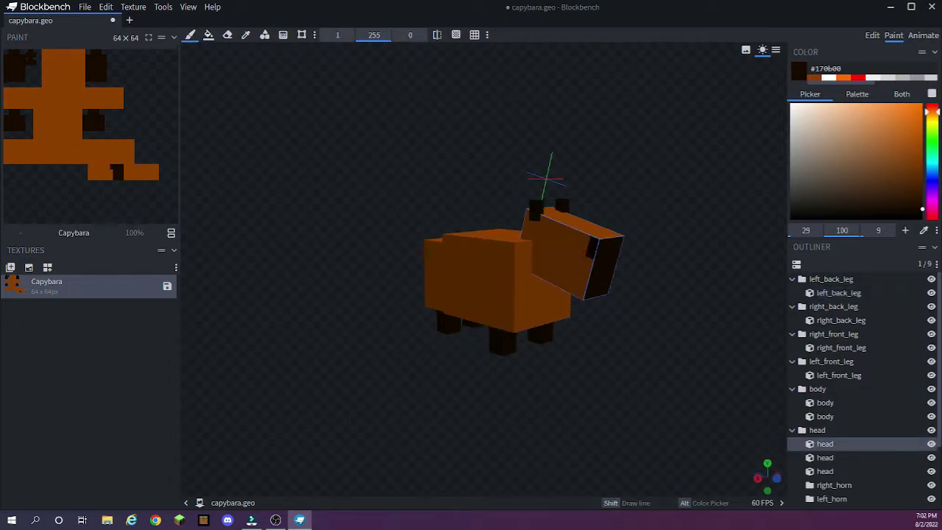
pyautogui.moveTo(486, 278); pyautogui.dragTo(365, 275)
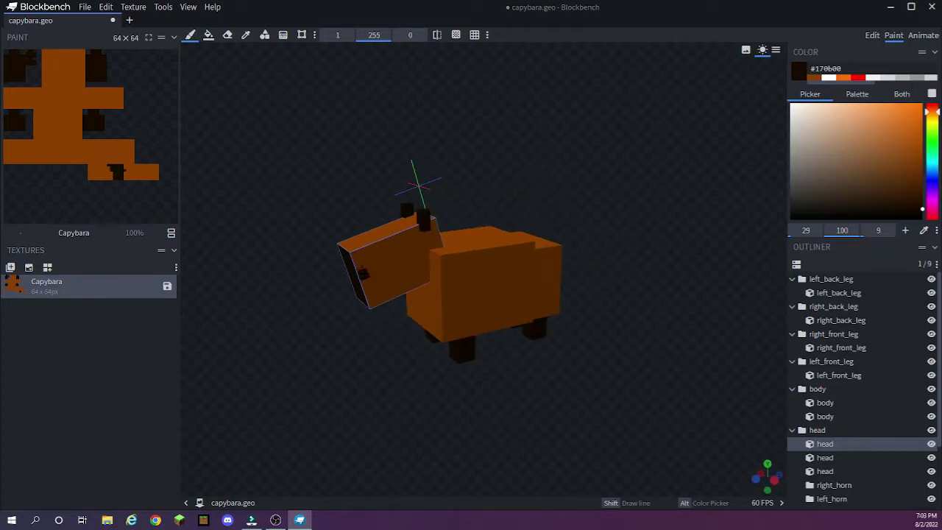
# Step: Paint the nose on the front of the head and the eyes on its sides in black #000000
pyautogui.moveTo(353, 345); pyautogui.dragTo(937, 237)
pyautogui.moveTo(613, 327); pyautogui.dragTo(645, 352)
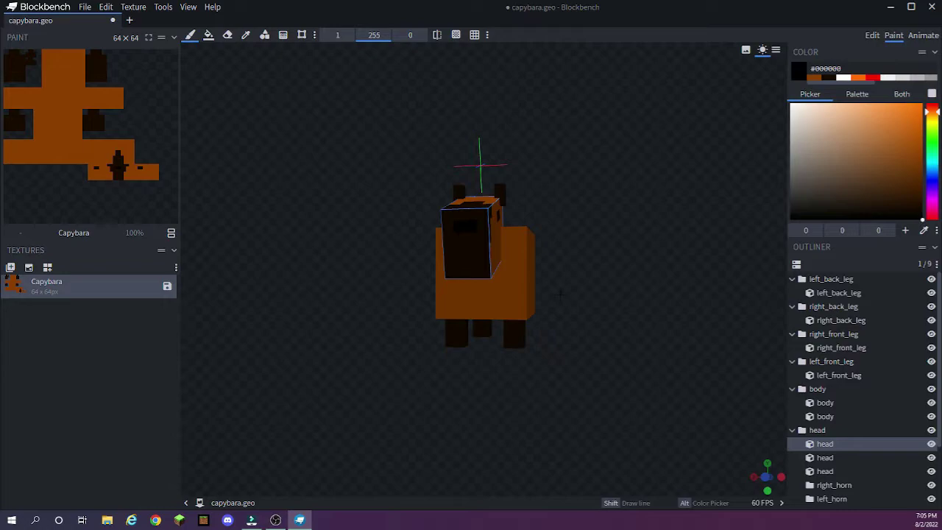
pyautogui.hotkey('ctrl', 'z')
pyautogui.moveTo(574, 312); pyautogui.dragTo(617, 306)
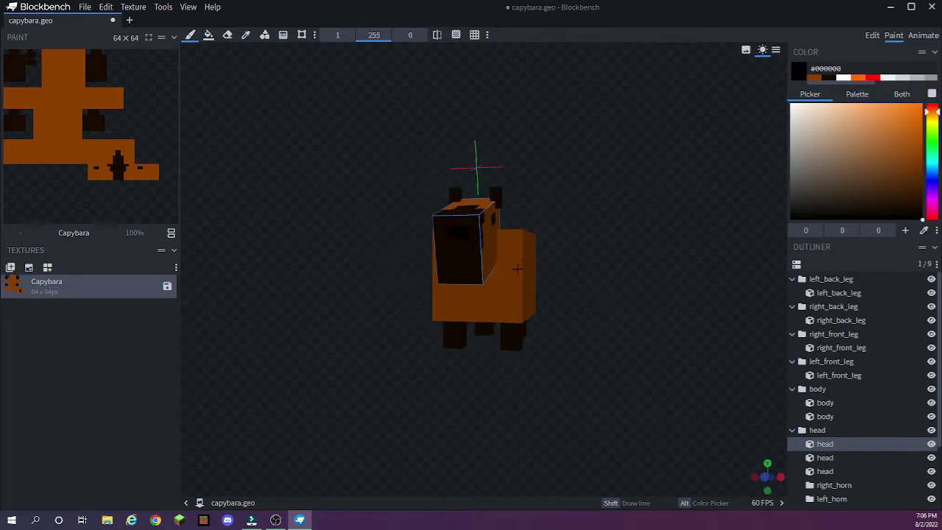
pyautogui.moveTo(648, 310); pyautogui.dragTo(605, 379)
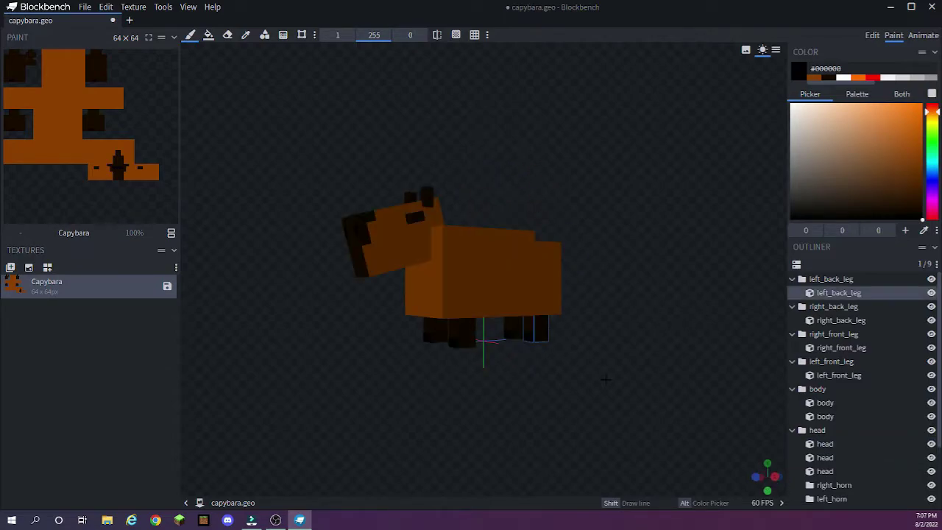
pyautogui.moveTo(589, 367); pyautogui.dragTo(663, 309)
# Step: Shade the sides of both body cubes with brown #592900, using the Gradient tool after a brush stroke along the lower edge
pyautogui.moveTo(922, 171); pyautogui.dragTo(932, 184)
pyautogui.moveTo(525, 399); pyautogui.dragTo(476, 388)
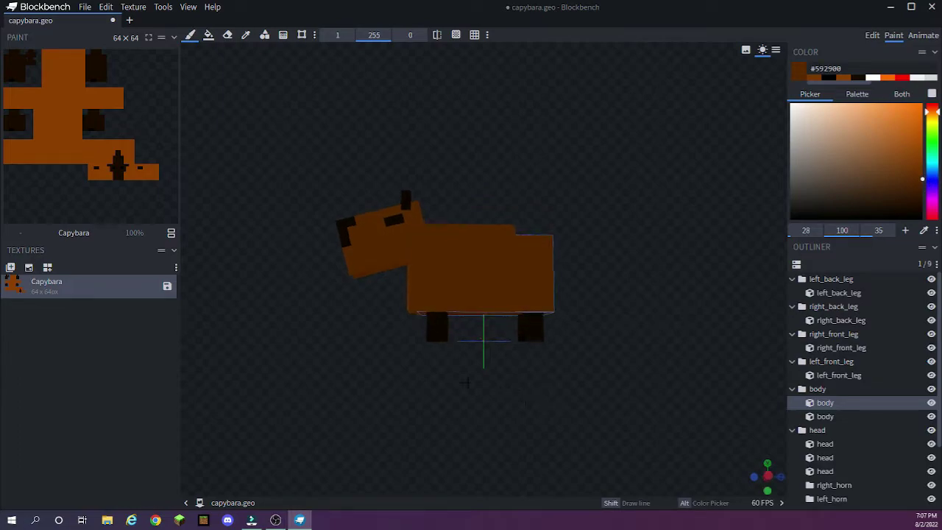
pyautogui.moveTo(410, 308); pyautogui.dragTo(507, 306)
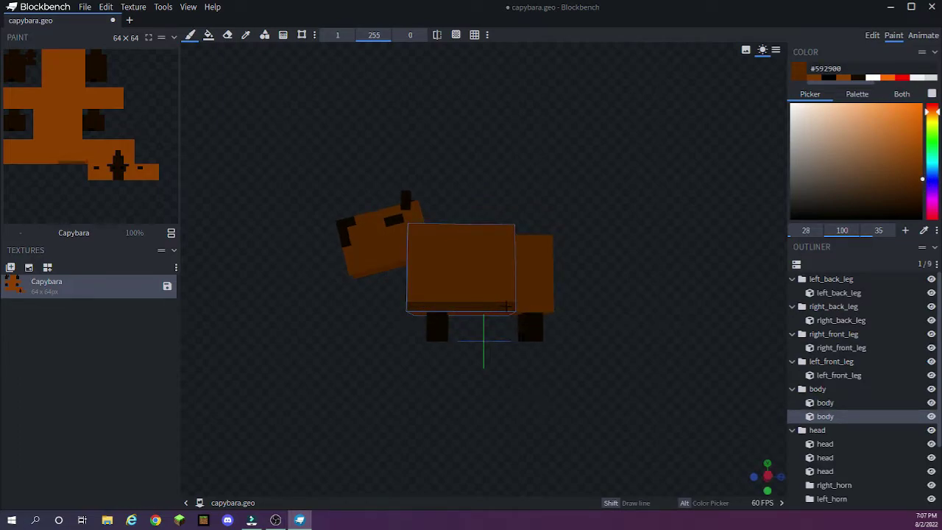
pyautogui.click(283, 34)
pyautogui.moveTo(483, 313)
pyautogui.mouseDown()
pyautogui.moveTo(488, 242)
pyautogui.moveTo(455, 244)
pyautogui.moveTo(506, 243)
pyautogui.moveTo(435, 246)
pyautogui.moveTo(406, 273)
pyautogui.moveTo(478, 253)
pyautogui.moveTo(504, 268)
pyautogui.moveTo(509, 283)
pyautogui.moveTo(499, 290)
pyautogui.mouseUp()
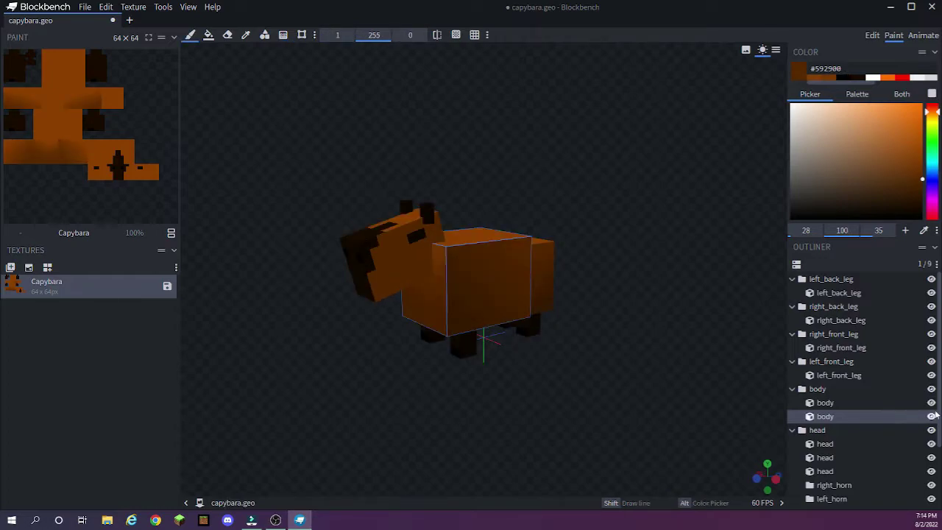
# Step: Hide the body group and shade the head with #592900 gradients
pyautogui.click(931, 389)
pyautogui.moveTo(736, 368); pyautogui.dragTo(651, 371)
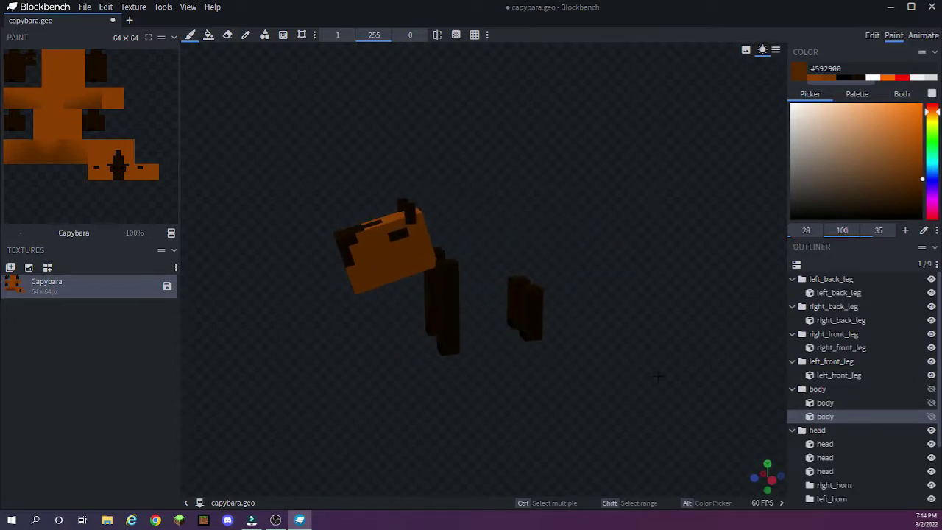
pyautogui.click(421, 247)
pyautogui.moveTo(413, 265)
pyautogui.mouseDown()
pyautogui.moveTo(360, 287)
pyautogui.moveTo(588, 251)
pyautogui.mouseUp()
pyautogui.press('g')
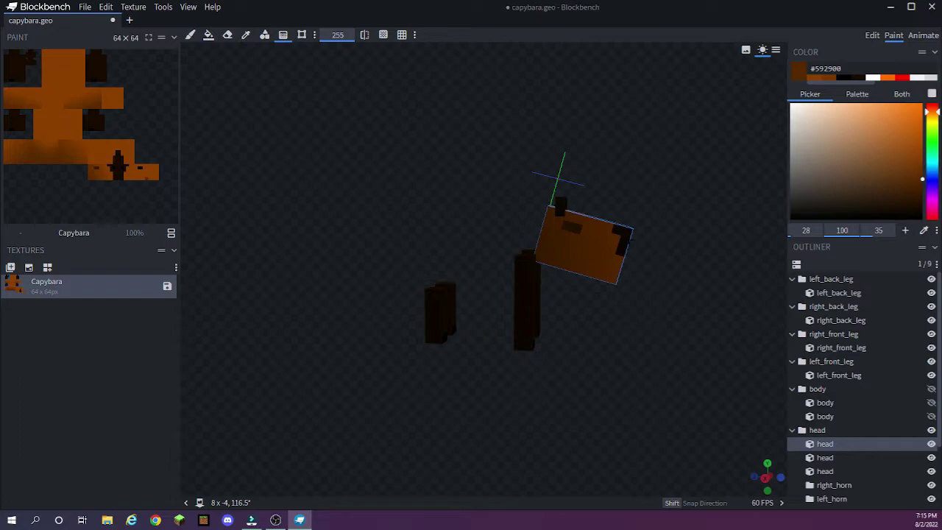
pyautogui.moveTo(631, 236); pyautogui.dragTo(686, 332)
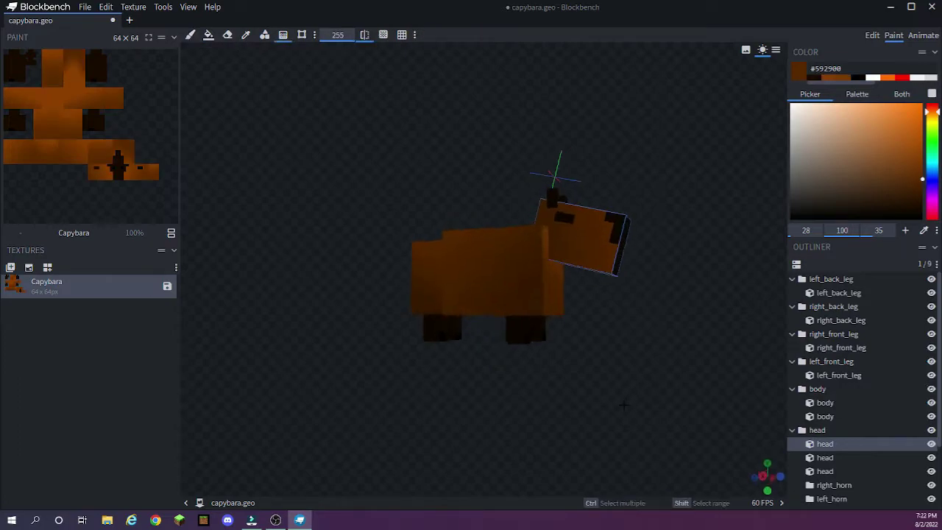
# Step: Sample brown #753600 from the side of the front body cube and brush irregular fur patches there
pyautogui.moveTo(623, 404); pyautogui.dragTo(452, 388)
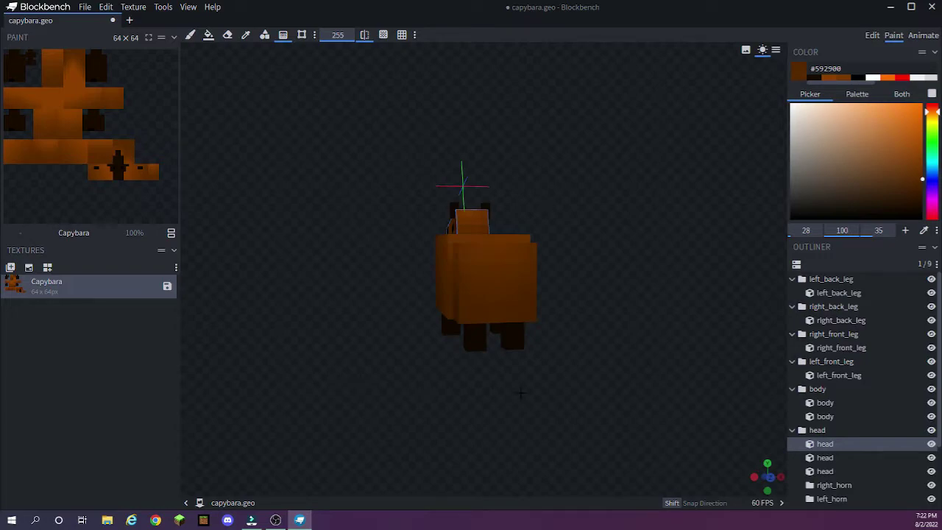
pyautogui.moveTo(521, 393); pyautogui.dragTo(492, 295)
pyautogui.click(491, 284)
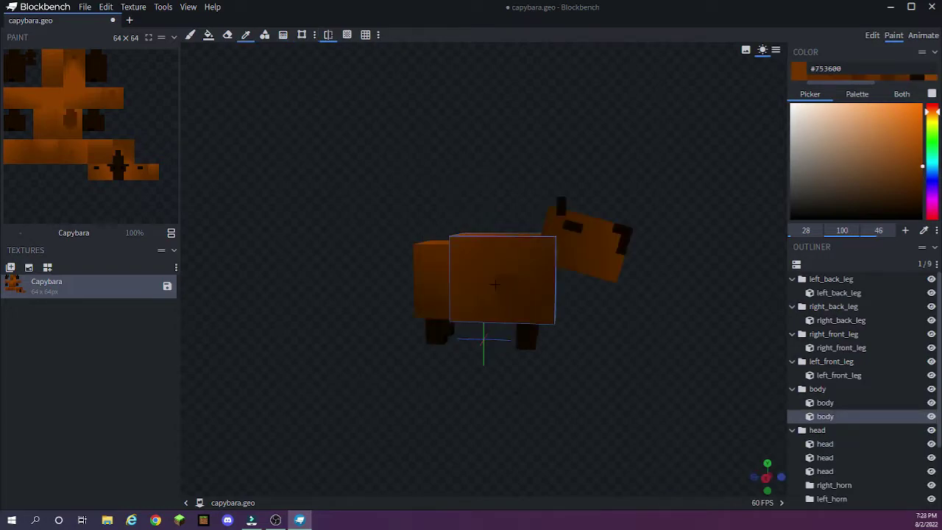
pyautogui.click(190, 34)
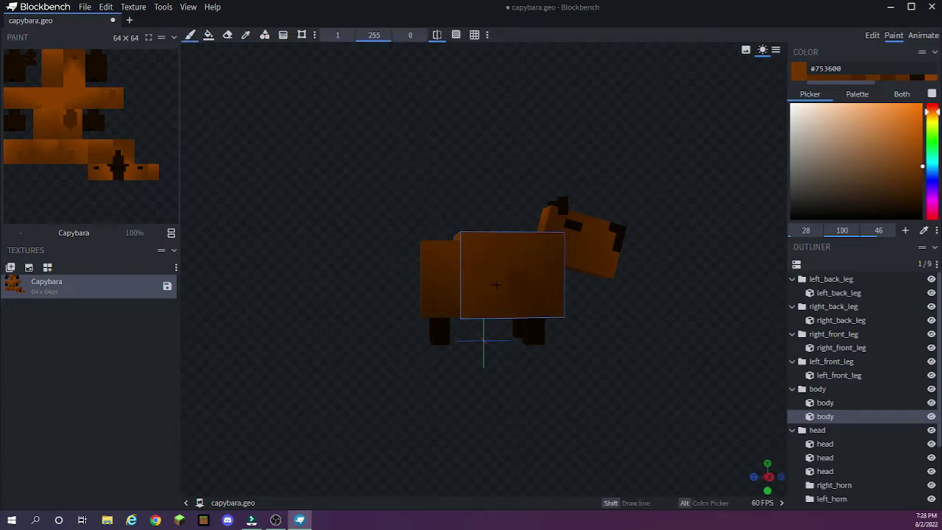
# Step: Sample darker brown #5f2c00 from the front body cube and brush mirrored fur patches on its upper face
pyautogui.keyDown('alt'); pyautogui.moveTo(508, 261); pyautogui.dragTo(603, 339); pyautogui.keyUp('alt')
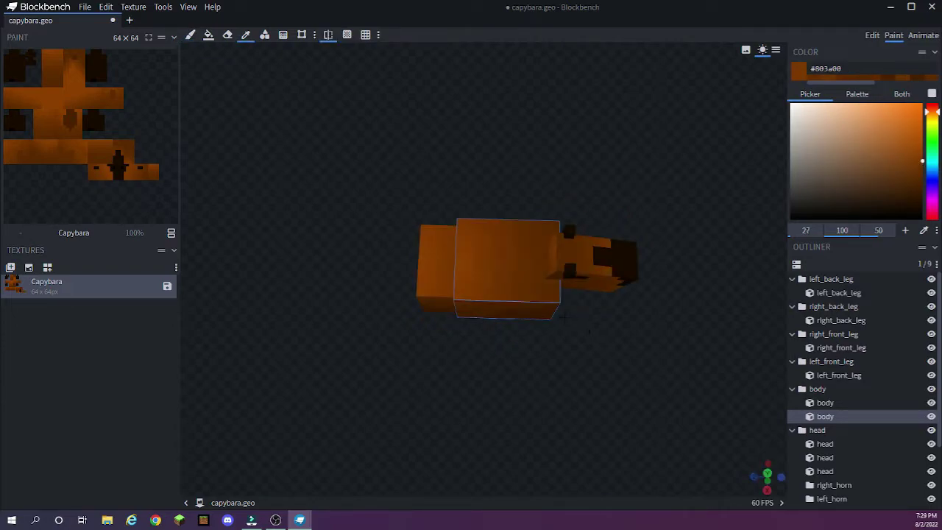
pyautogui.click(532, 284)
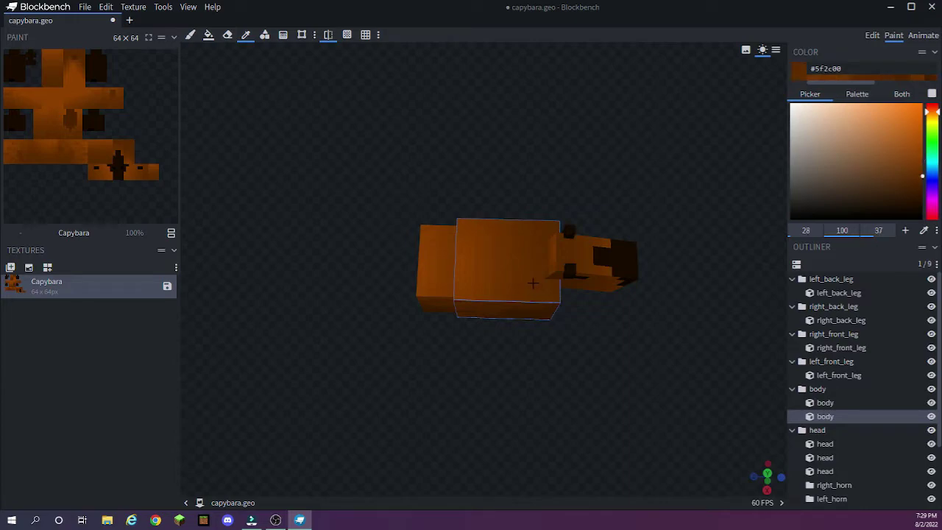
pyautogui.click(190, 34)
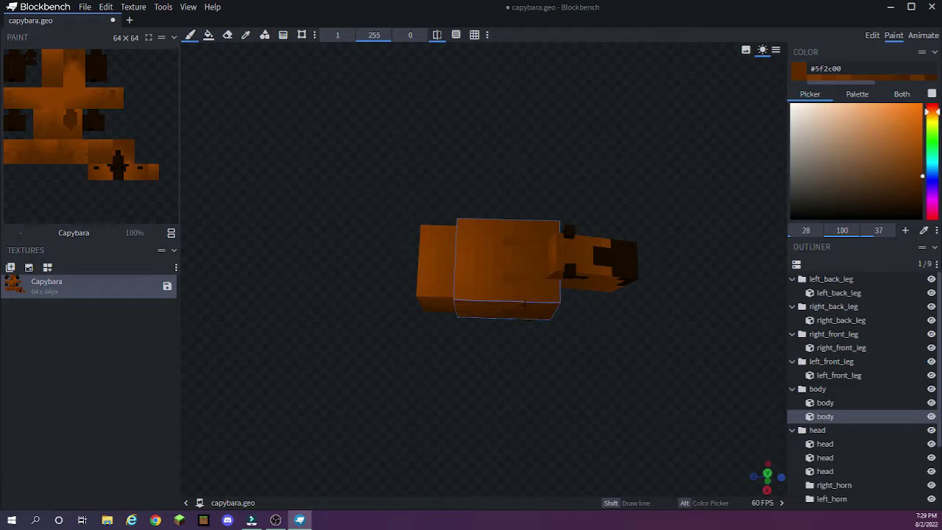
# Step: Turn off mirror painting, sample brown #793800 from the front body cube, and brush further fur patches on the body
pyautogui.click(437, 35)
pyautogui.click(246, 34)
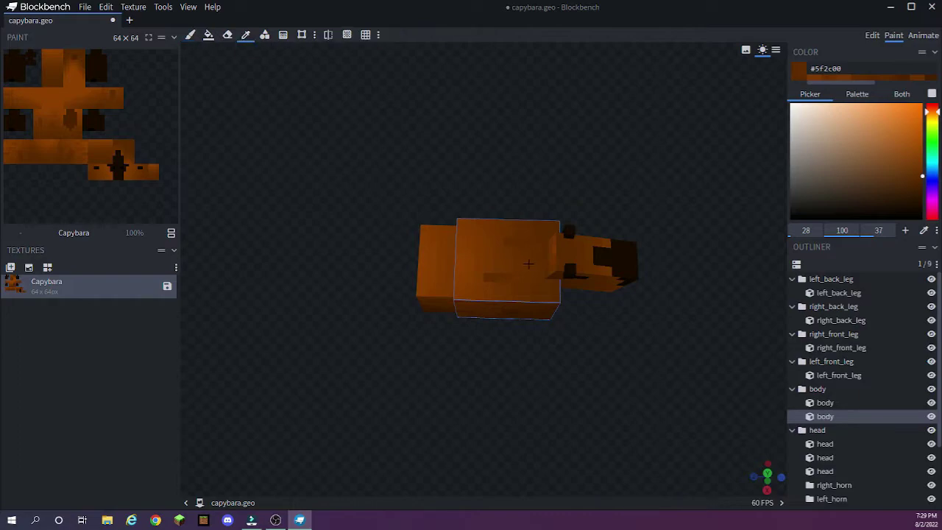
pyautogui.keyDown('alt'); pyautogui.click(490, 253); pyautogui.keyUp('alt')
pyautogui.click(190, 34)
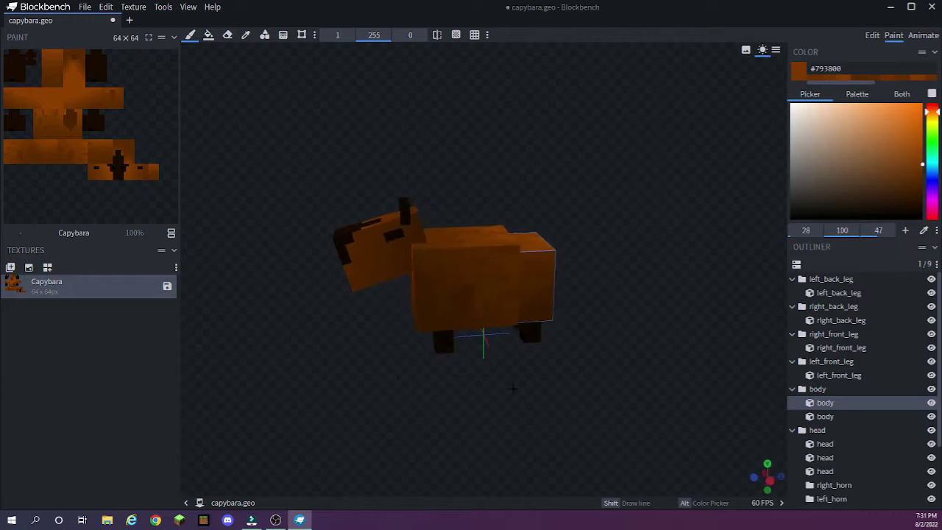
pyautogui.moveTo(513, 388); pyautogui.dragTo(696, 406)
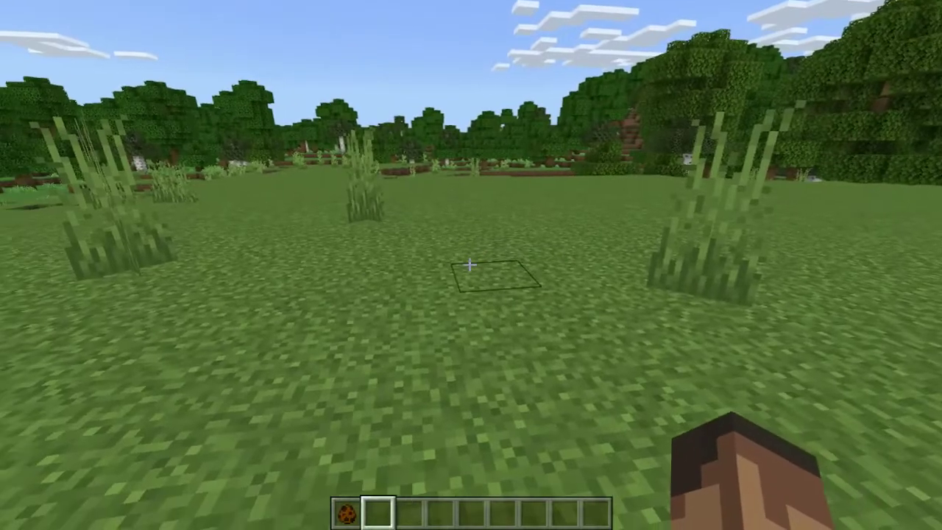
# Step: Switch to Minecraft, select the spawn egg in the first hotbar slot, and walk forward in the world
pyautogui.press('1')
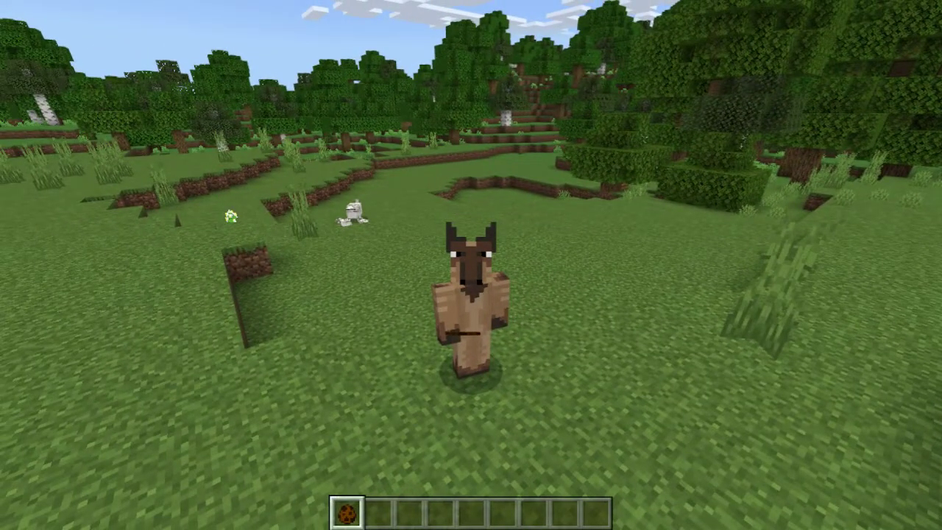
pyautogui.press('w')
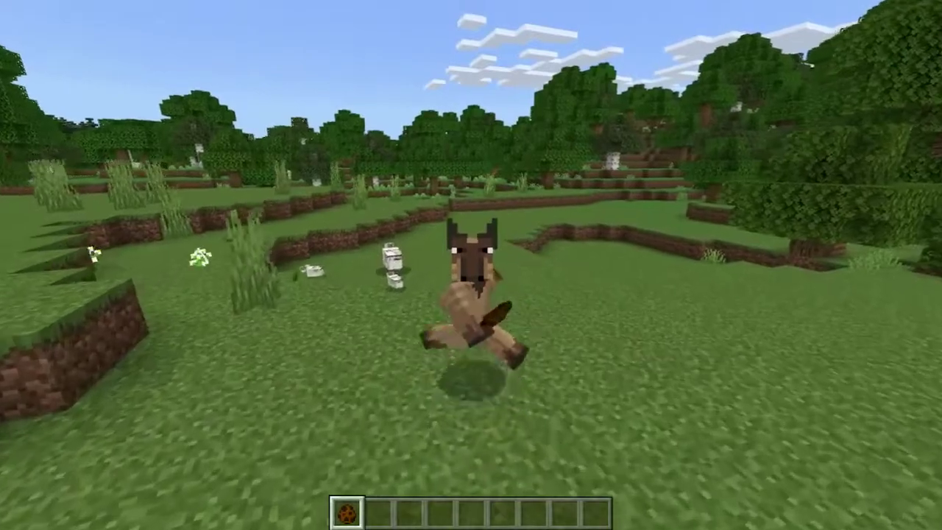